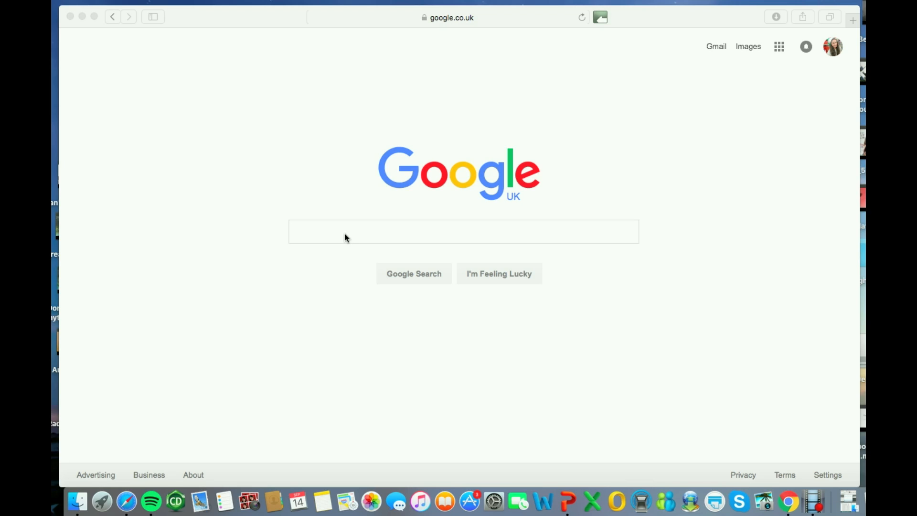
# Search Google for "nearpod" and open the main Nearpod website.
pyautogui.click(345, 234)
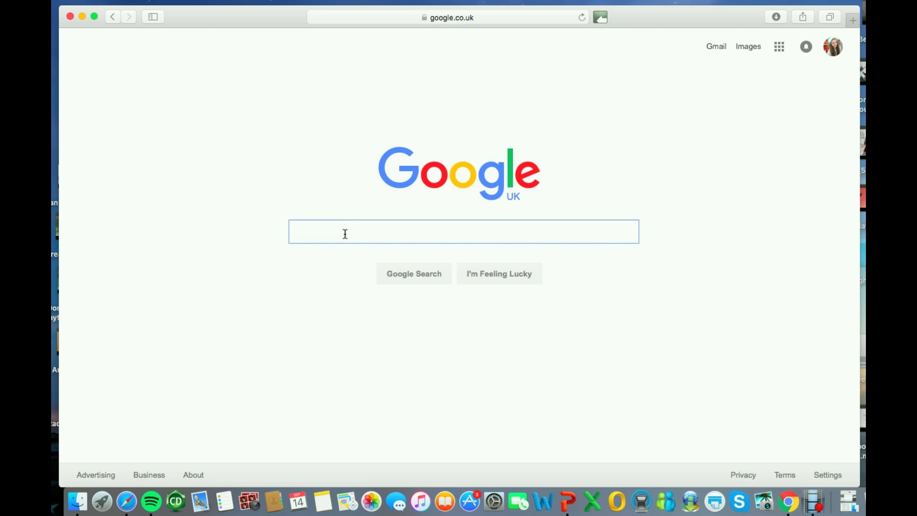
pyautogui.write('nearpod')
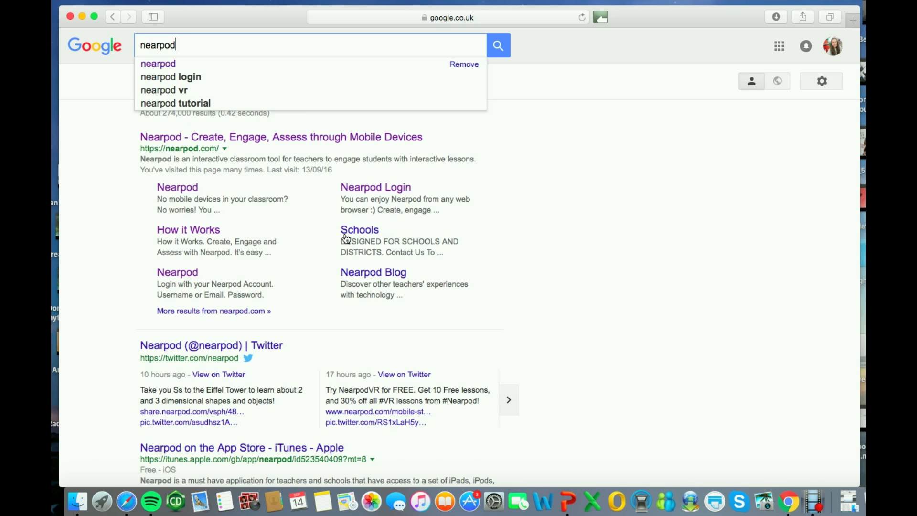
pyautogui.press('Return')
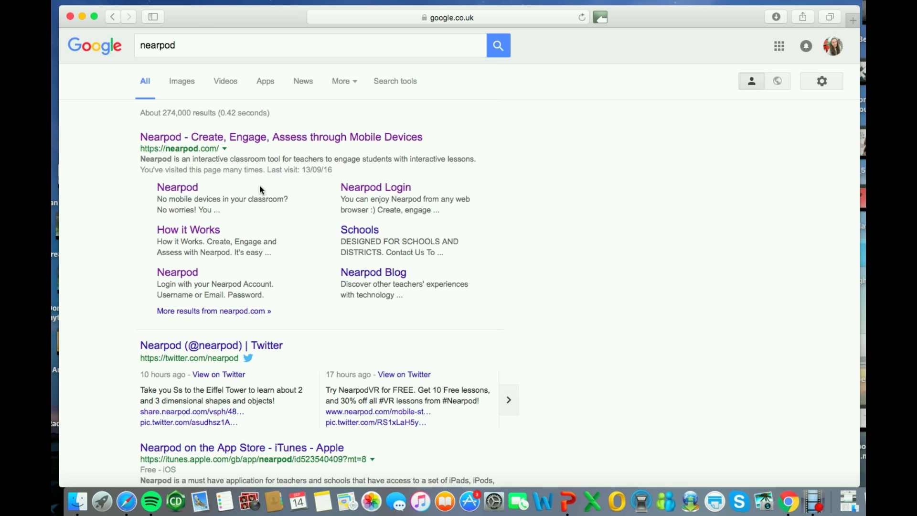
pyautogui.click(233, 142)
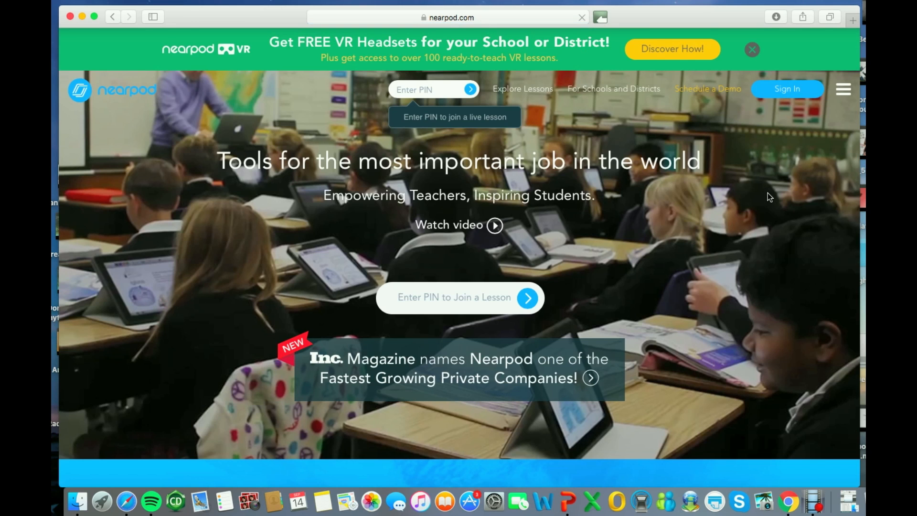
# Sign in to Nearpod with the account details already filled in.
pyautogui.click(789, 91)
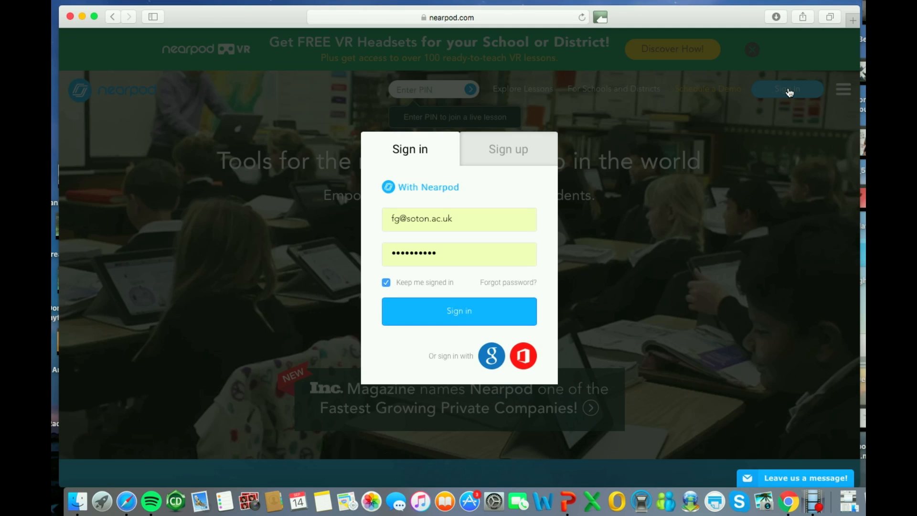
pyautogui.click(470, 319)
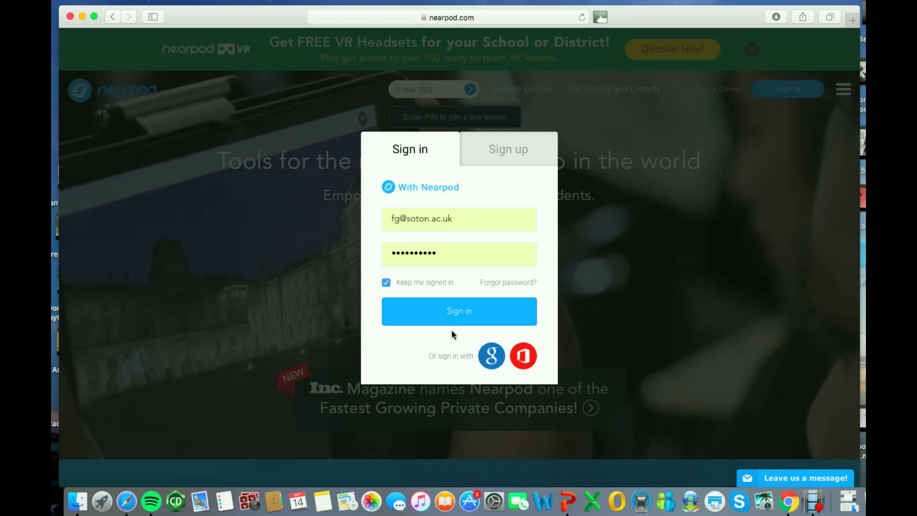
pyautogui.click(453, 312)
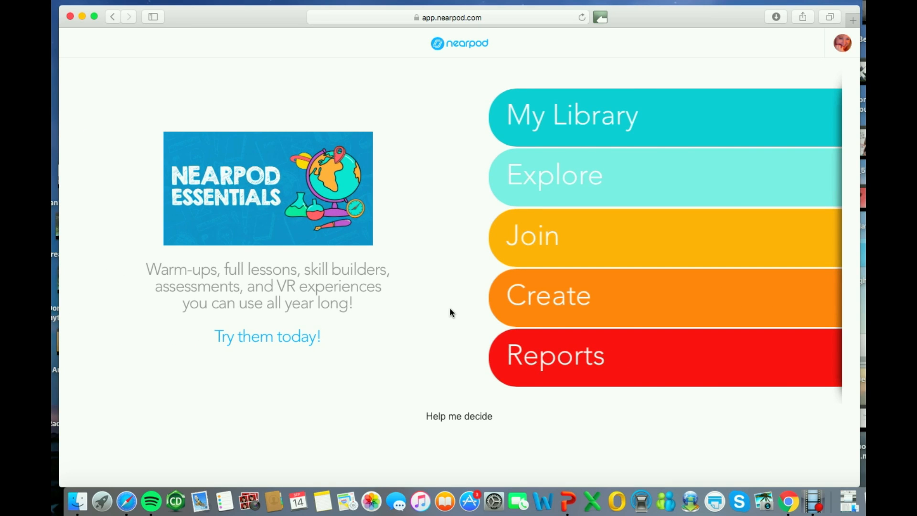
# Create a new lesson and import Chemistry Presentation.pdf from All My Files as its slides.
pyautogui.click(579, 311)
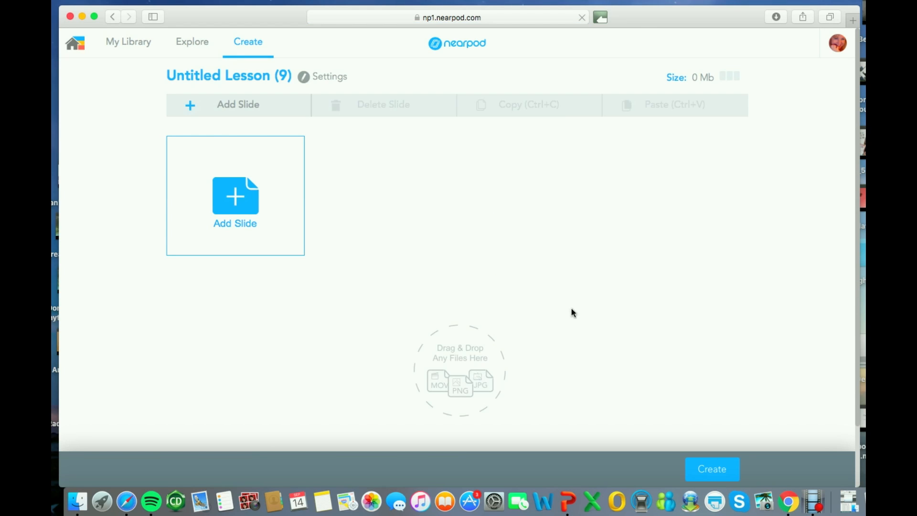
pyautogui.click(77, 502)
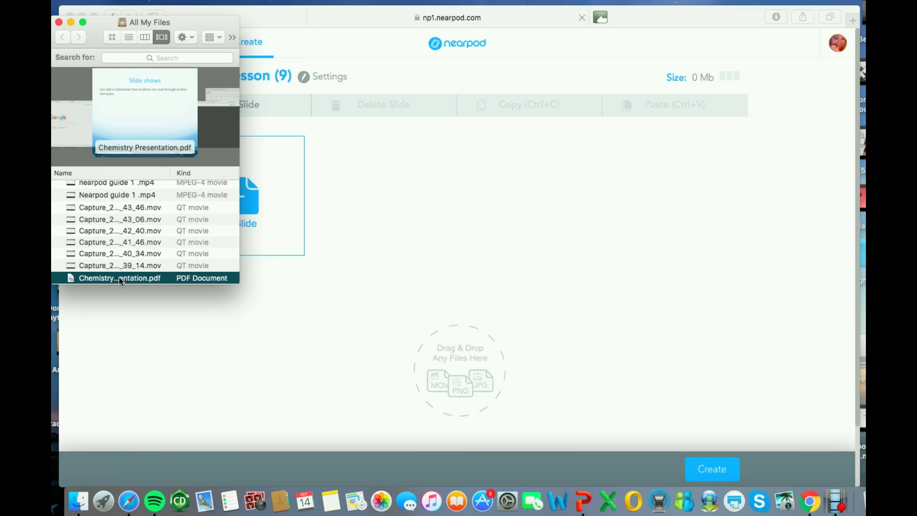
pyautogui.moveTo(119, 278); pyautogui.dragTo(497, 274)
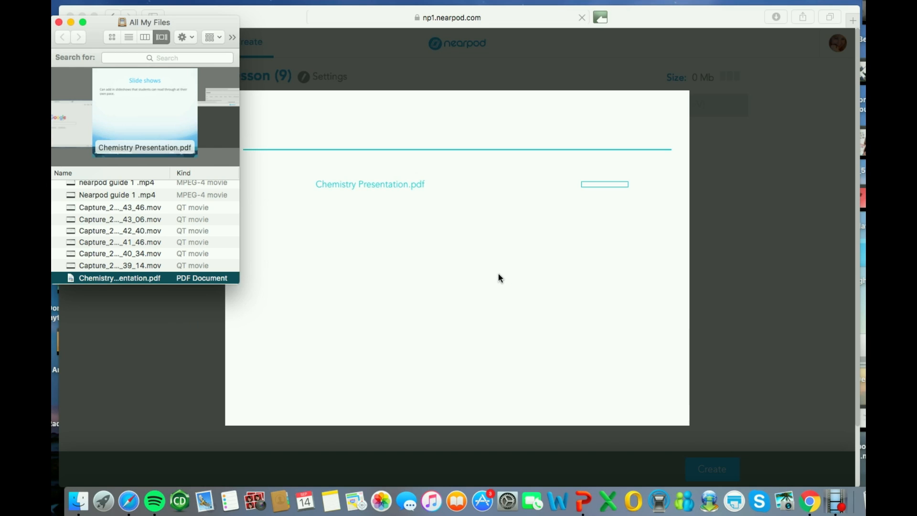
pyautogui.click(72, 23)
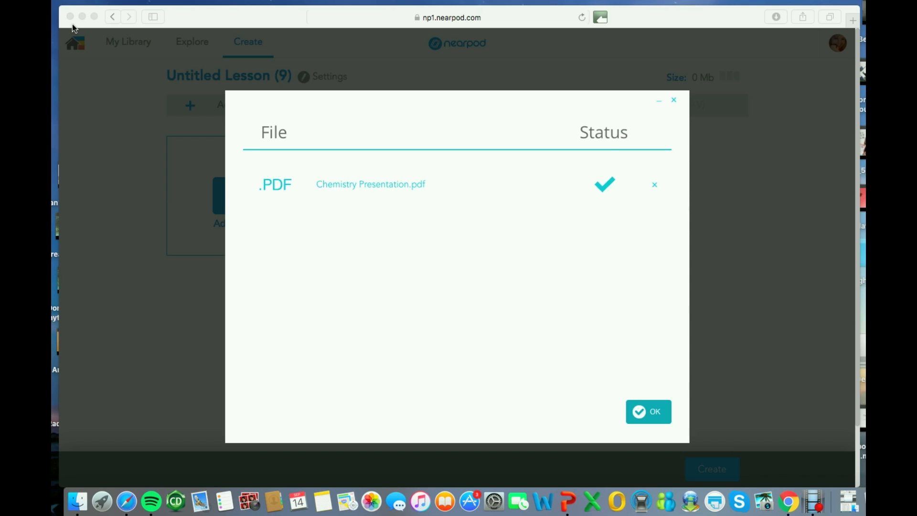
pyautogui.click(638, 419)
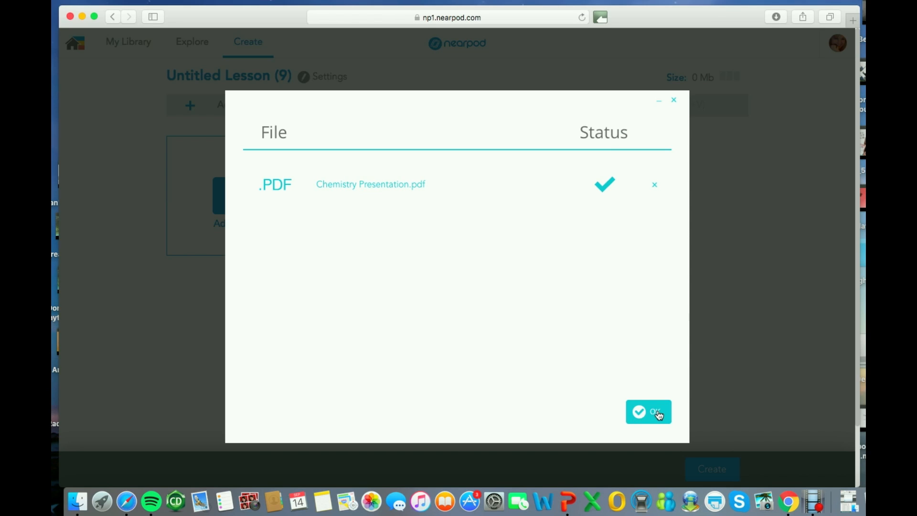
pyautogui.click(659, 415)
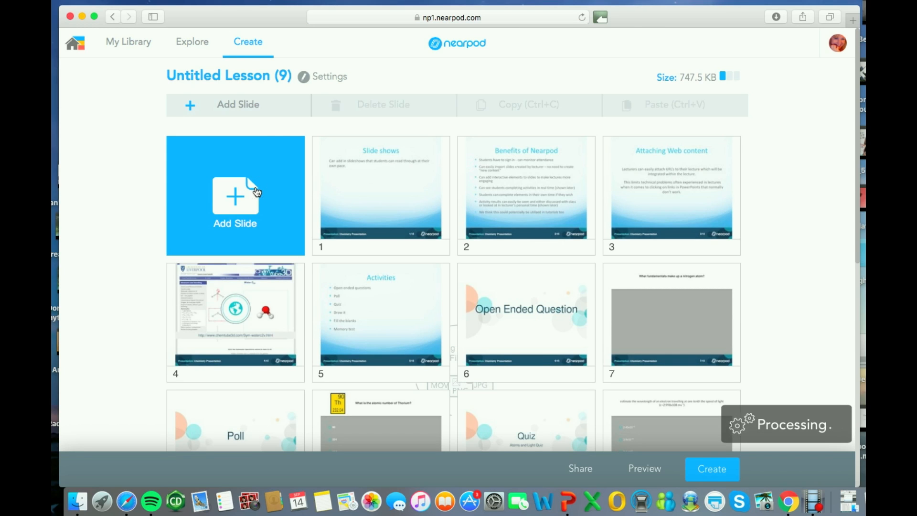
pyautogui.click(257, 192)
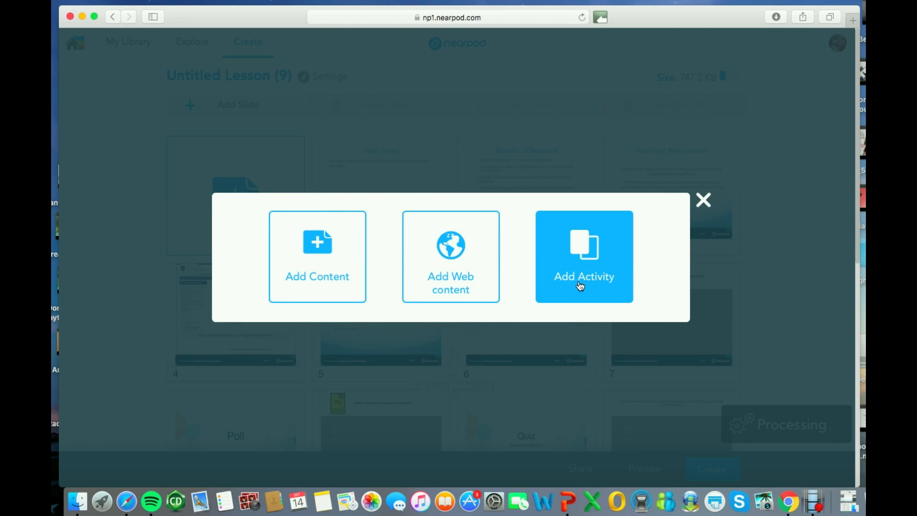
pyautogui.click(443, 266)
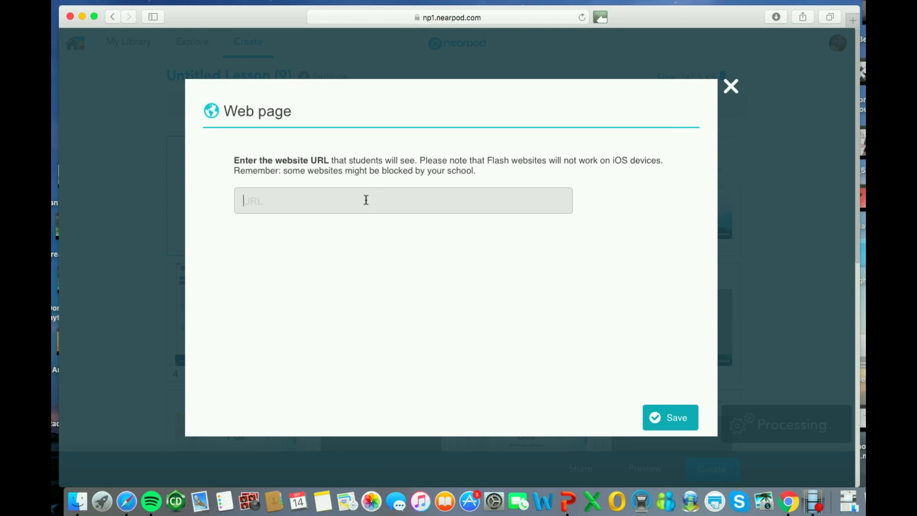
pyautogui.write('www.')
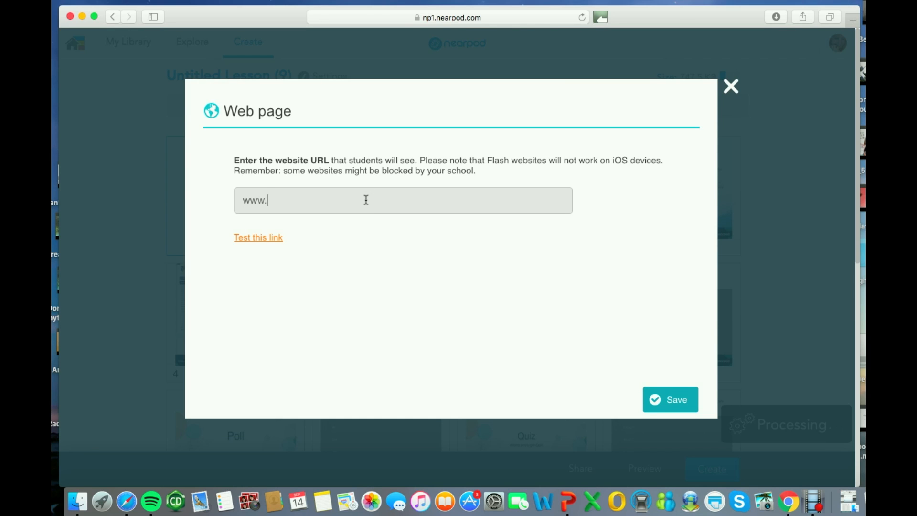
pyautogui.write('Nearpod.com')
pyautogui.click(259, 237)
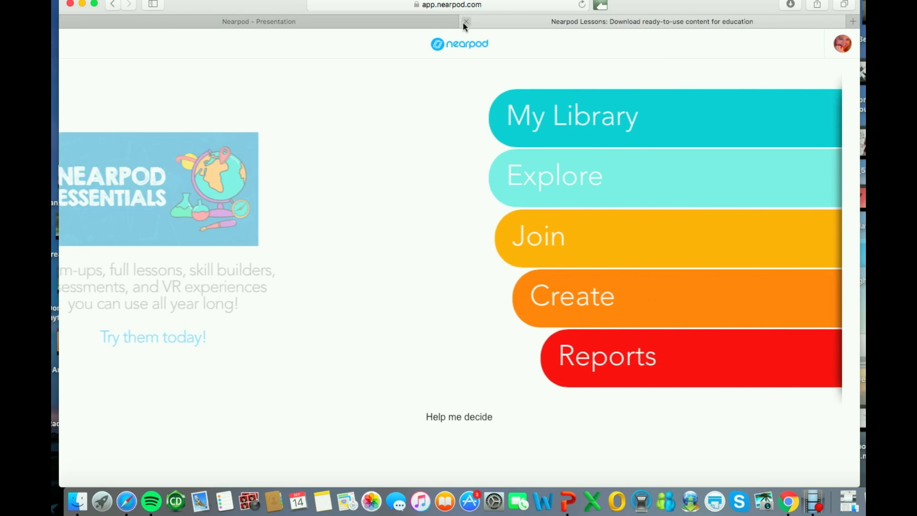
pyautogui.click(463, 21)
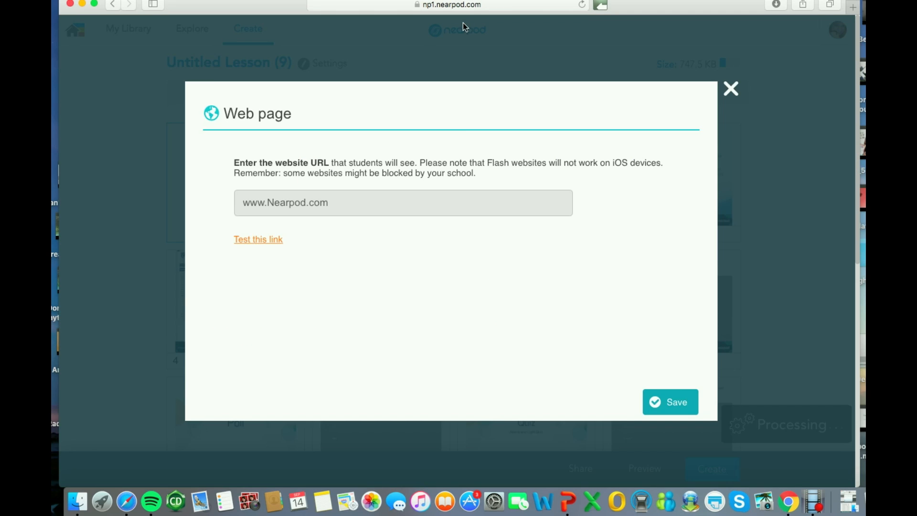
# Save the web page slide and move it to the first position in the lesson.
pyautogui.click(677, 409)
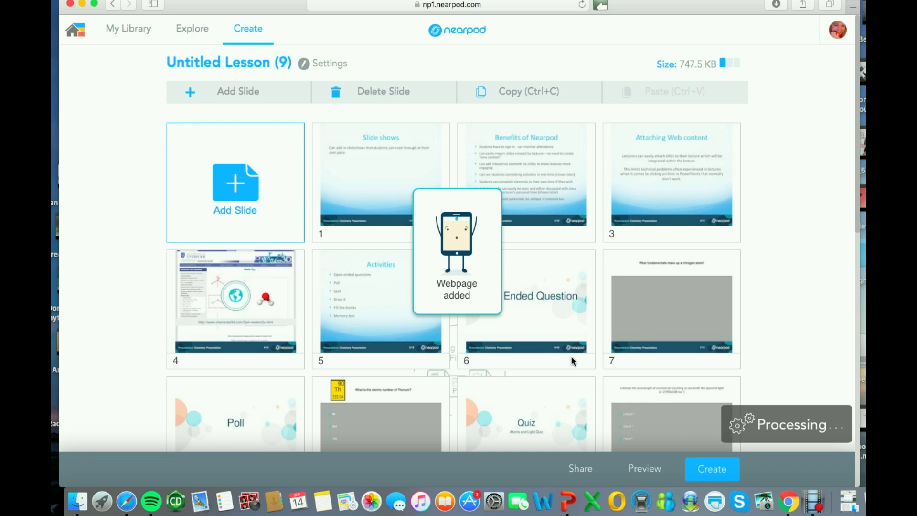
pyautogui.scroll(-6, 536, 315)
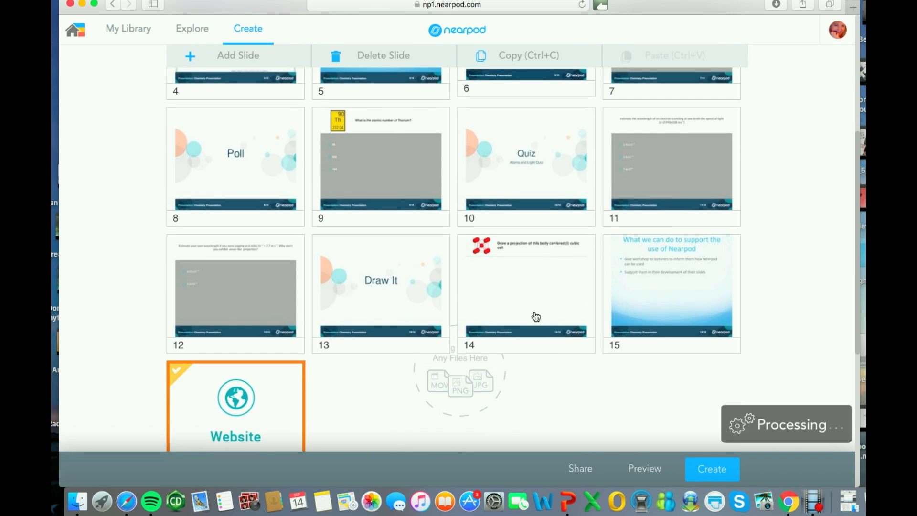
pyautogui.moveTo(260, 378); pyautogui.dragTo(406, 170)
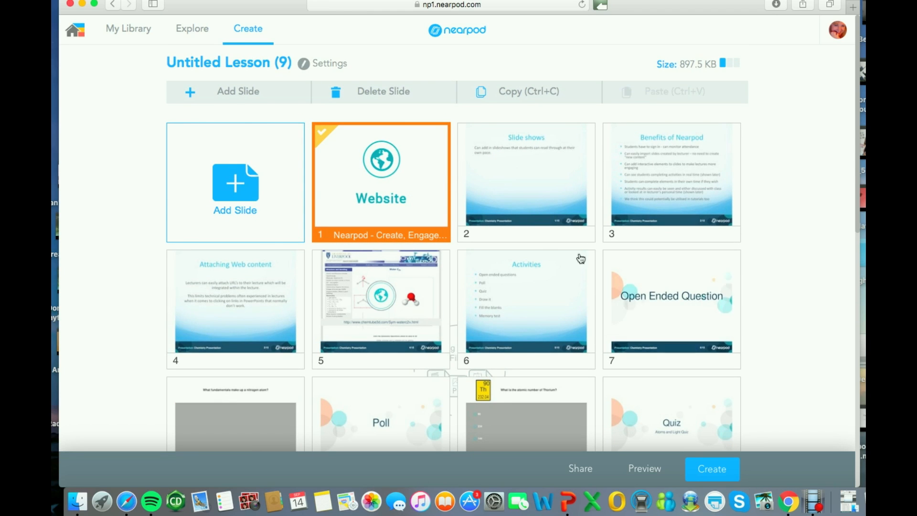
# Add an open ended question activity with the question "Why is the sky blue?".
pyautogui.click(248, 181)
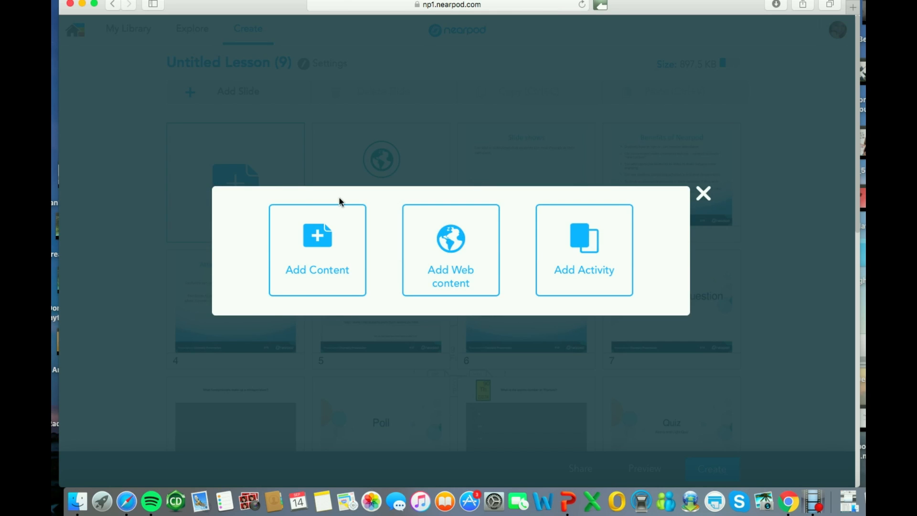
pyautogui.click(591, 248)
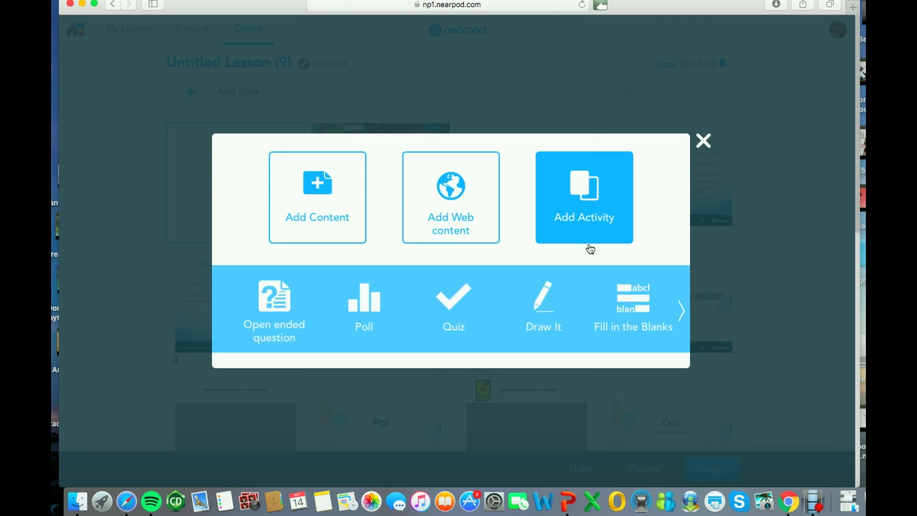
pyautogui.click(274, 305)
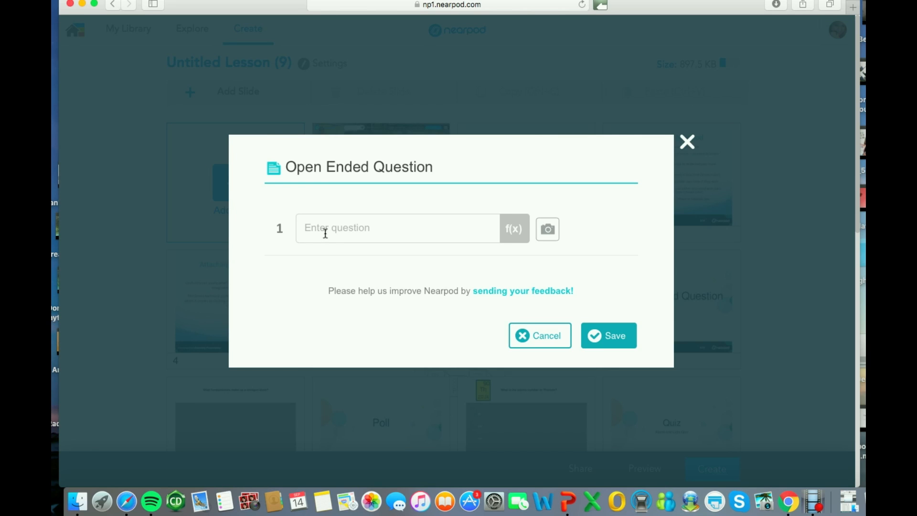
pyautogui.click(325, 233)
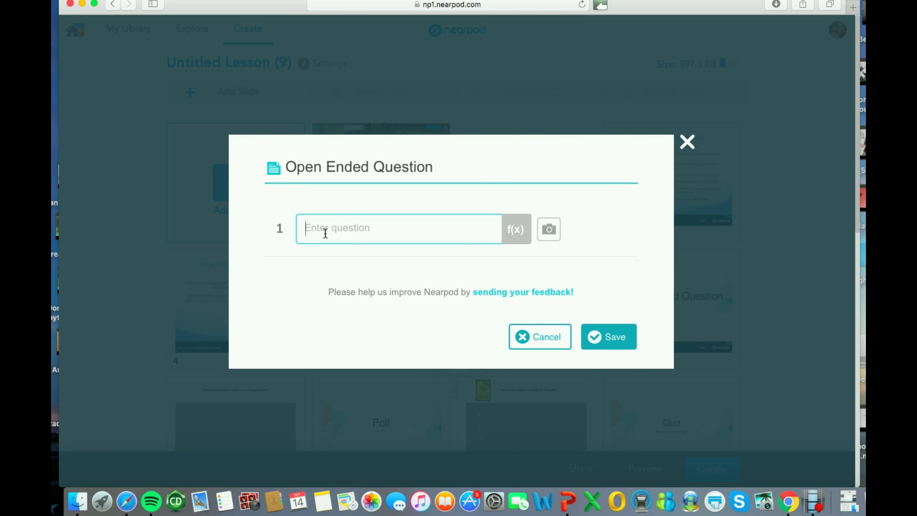
pyautogui.write('Why is the ')
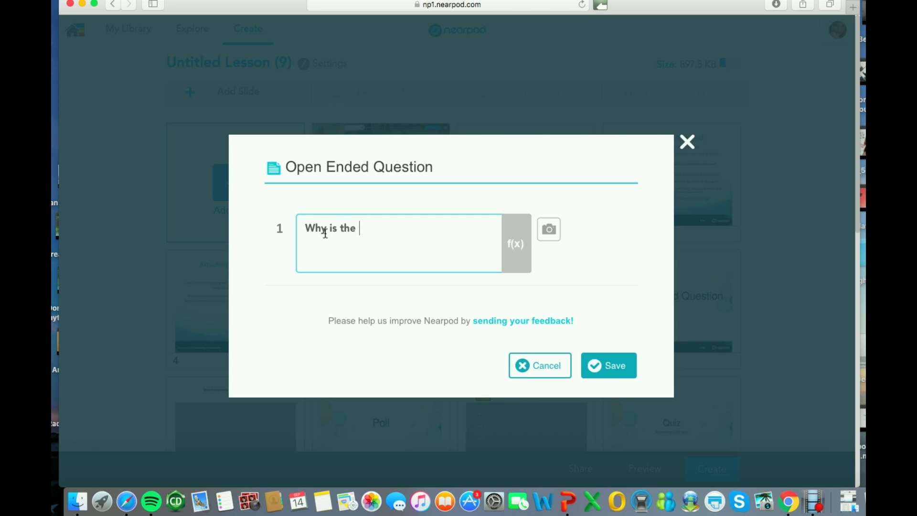
pyautogui.write('sky blue?')
# Attach the first Google image result for "sky" to the question and show the math symbols.
pyautogui.click(549, 230)
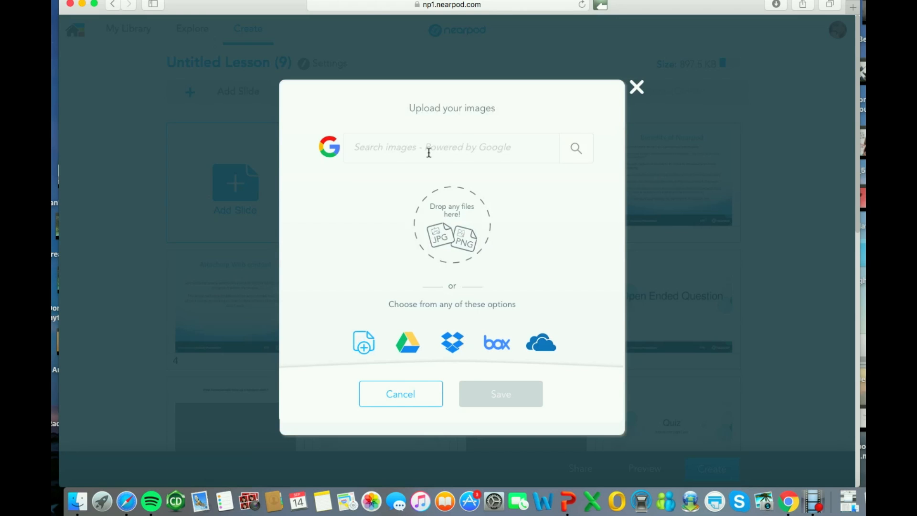
pyautogui.write('sky')
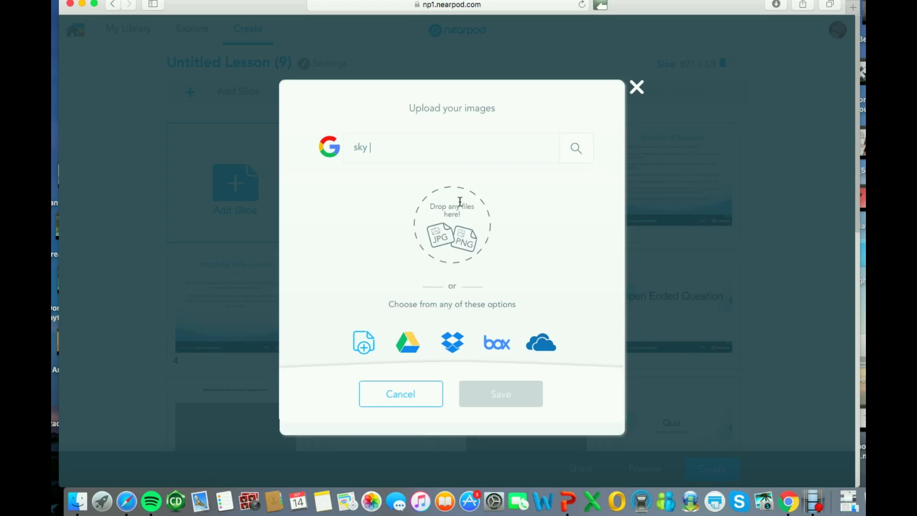
pyautogui.click(576, 148)
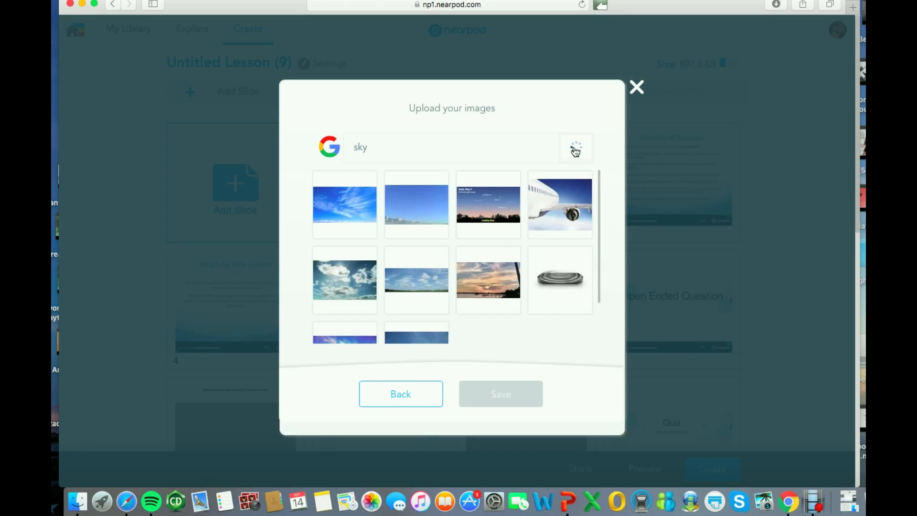
pyautogui.click(362, 211)
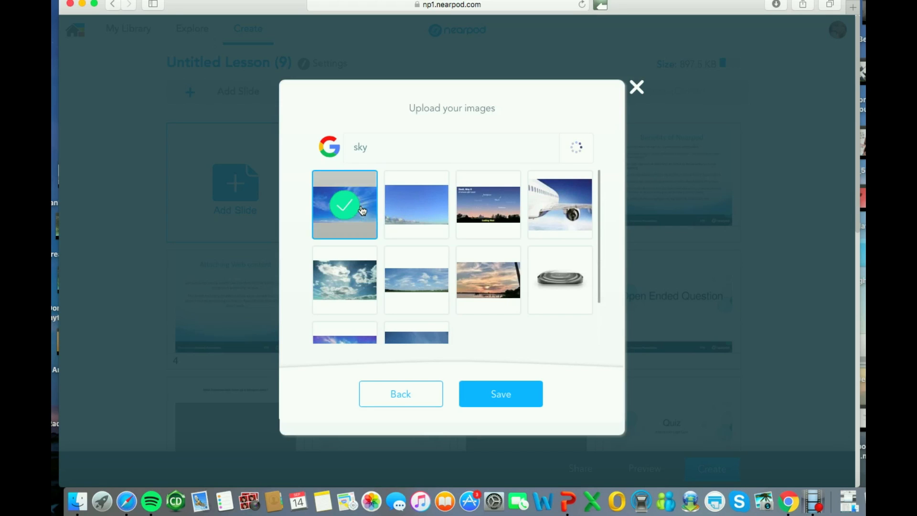
pyautogui.click(482, 394)
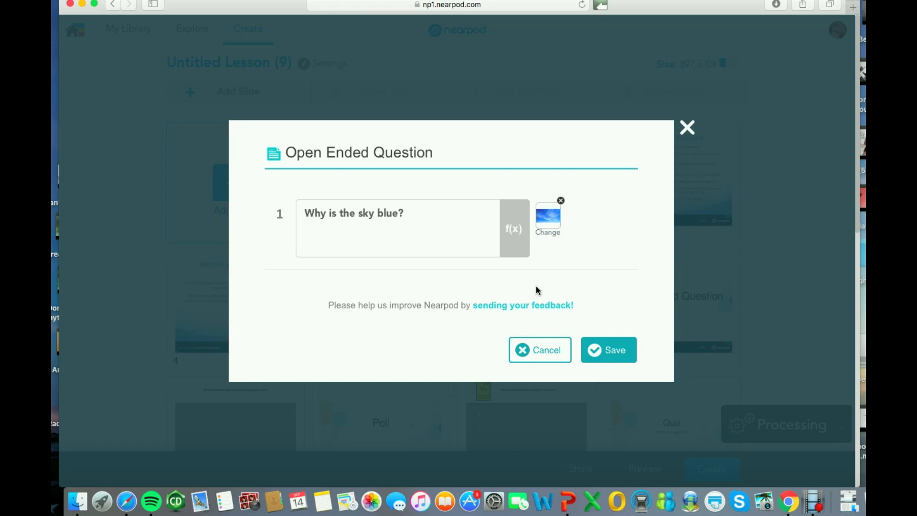
pyautogui.click(522, 249)
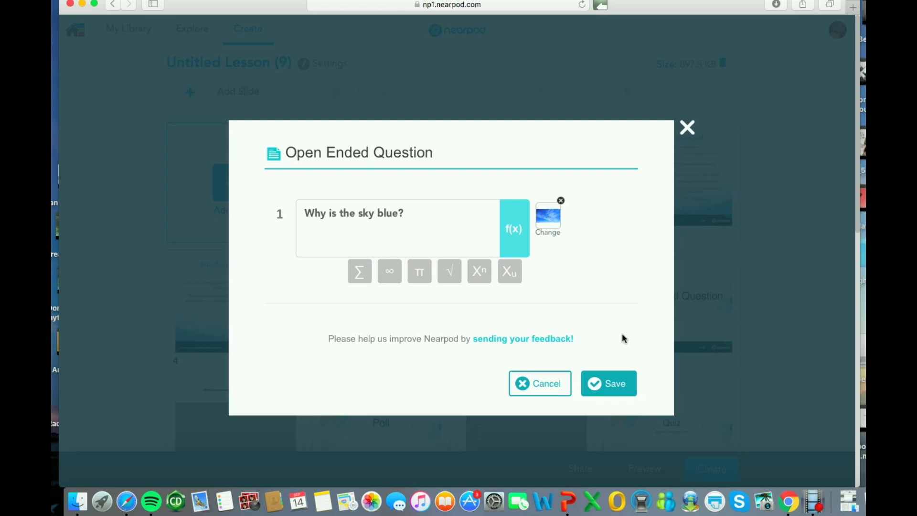
# Save the open ended question and move its slide to position 3, directly after the "Slide shows" slide.
pyautogui.click(608, 380)
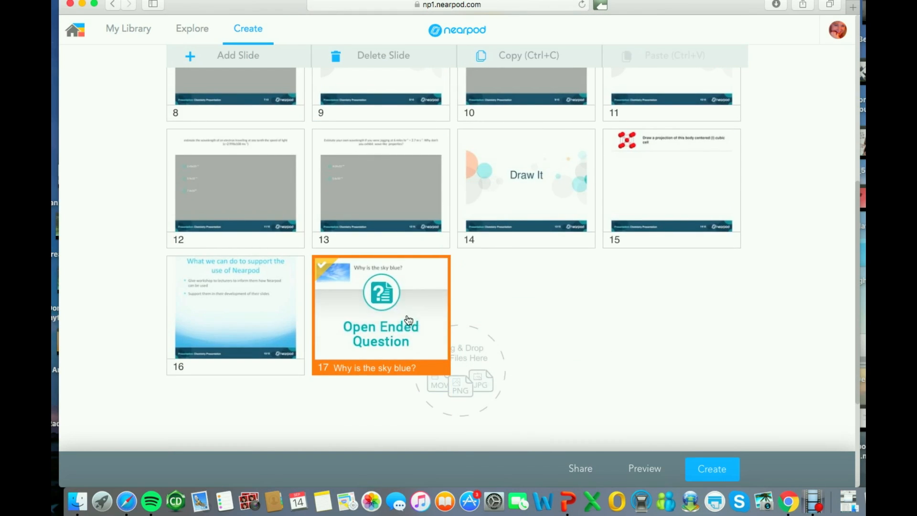
pyautogui.moveTo(407, 321); pyautogui.dragTo(652, 181)
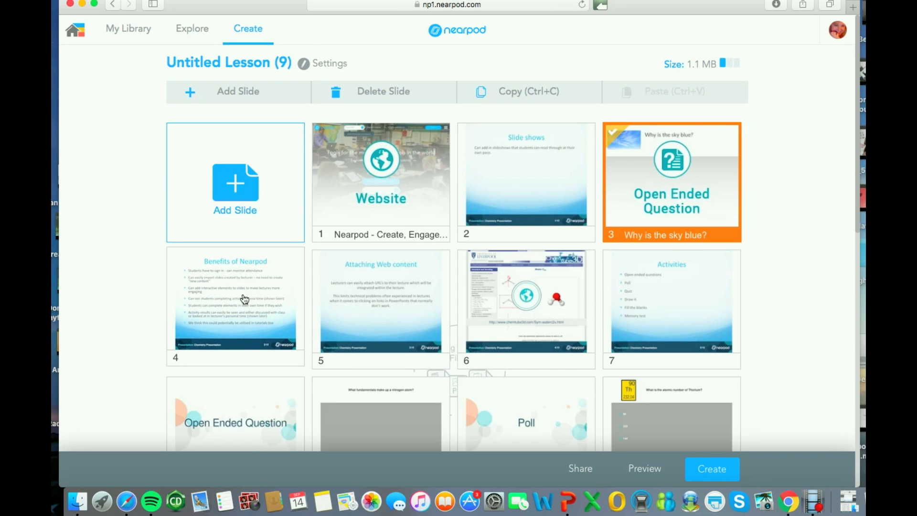
# Add a quiz activity after the "Attaching Web content" slide and title it "Scientists".
pyautogui.rightClick(381, 303)
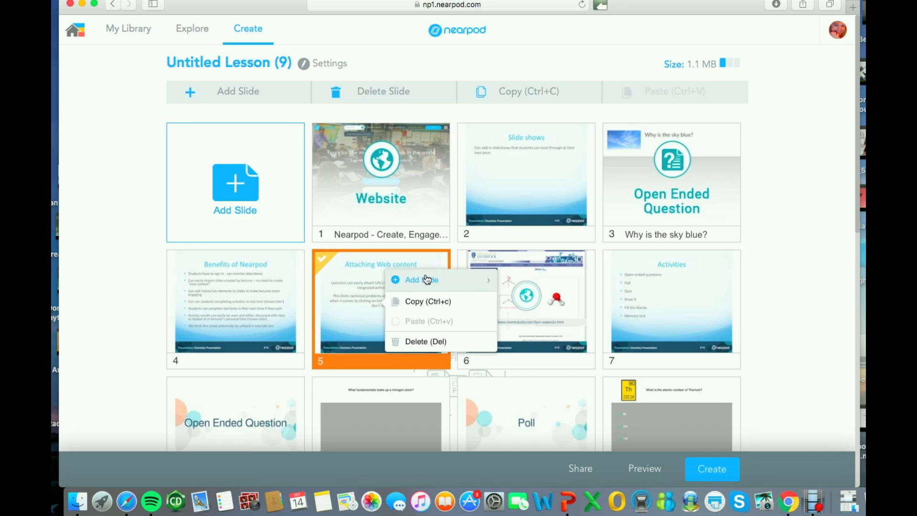
pyautogui.moveTo(427, 278)
pyautogui.moveTo(548, 313)
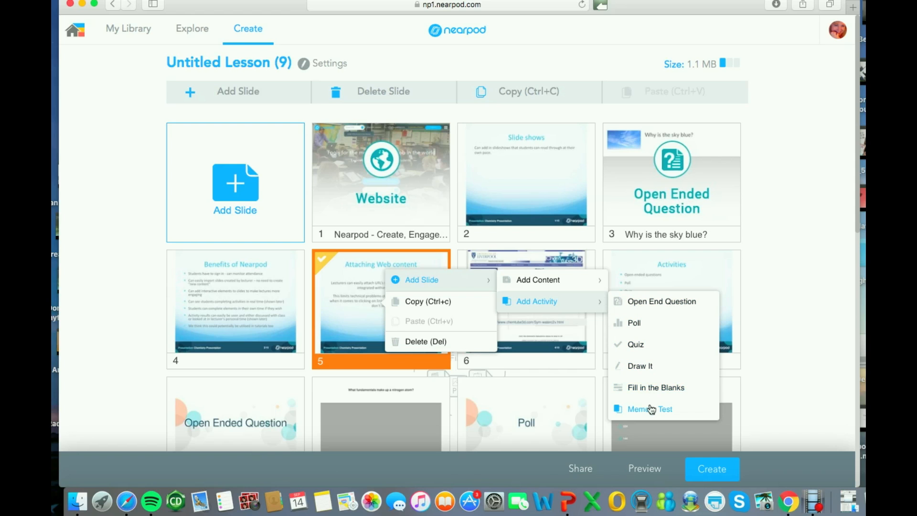
pyautogui.click(637, 345)
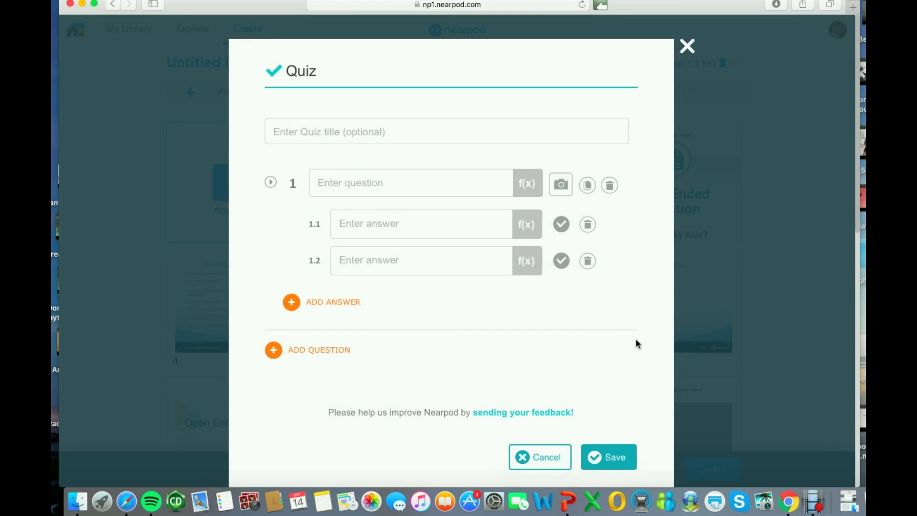
pyautogui.click(316, 133)
pyautogui.write('S')
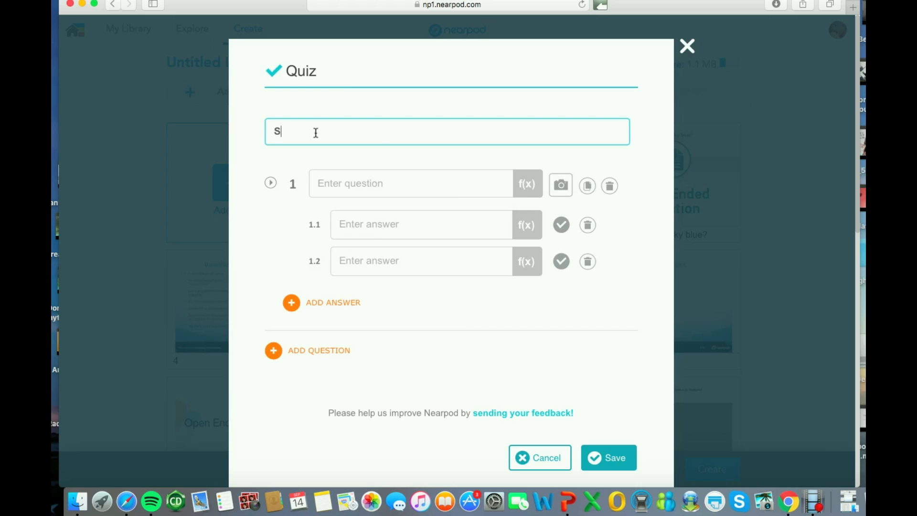
pyautogui.write('cientists')
# Enter quiz question 1 "Are you a scientist?" with the answers "yes" and "no", and mark "yes" as correct.
pyautogui.click(342, 184)
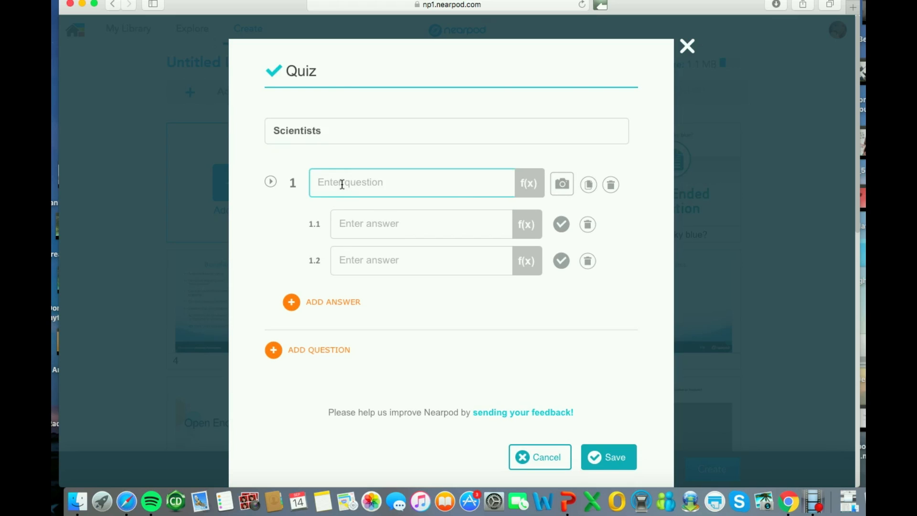
pyautogui.write('Are you a scientist?')
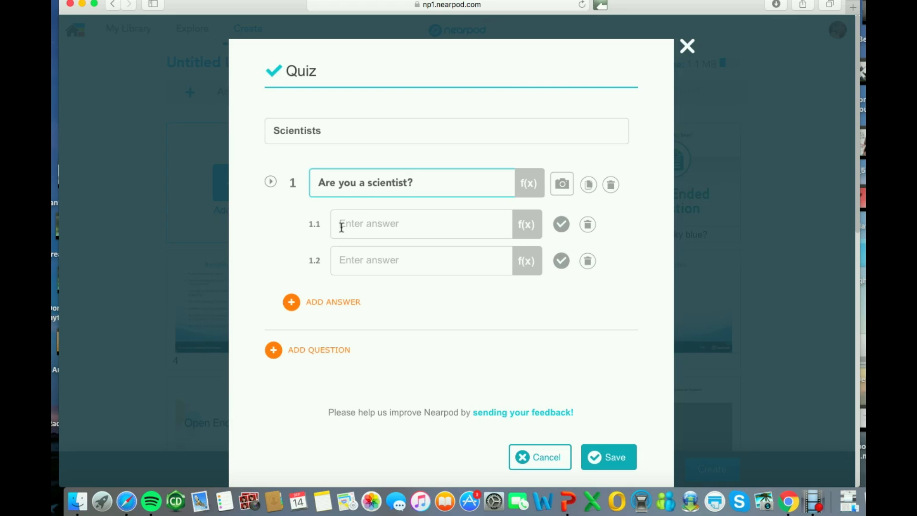
pyautogui.click(366, 226)
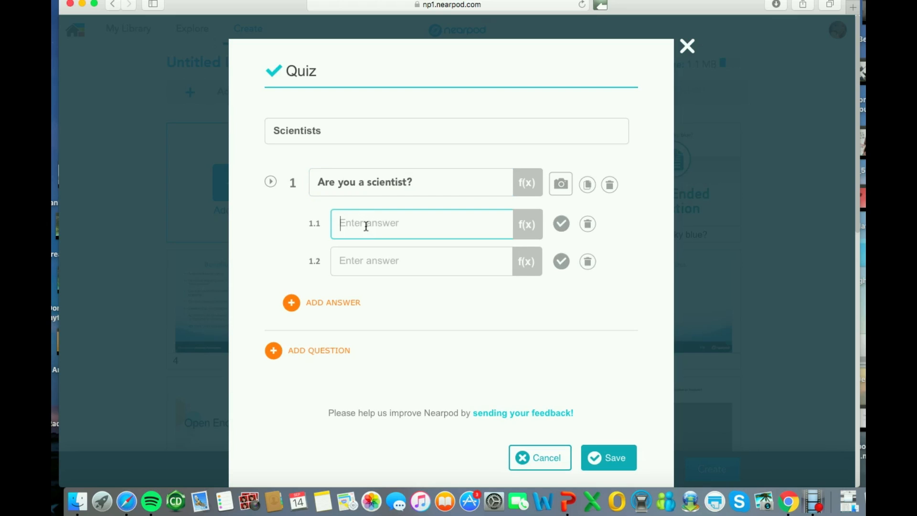
pyautogui.write('yes')
pyautogui.click(371, 262)
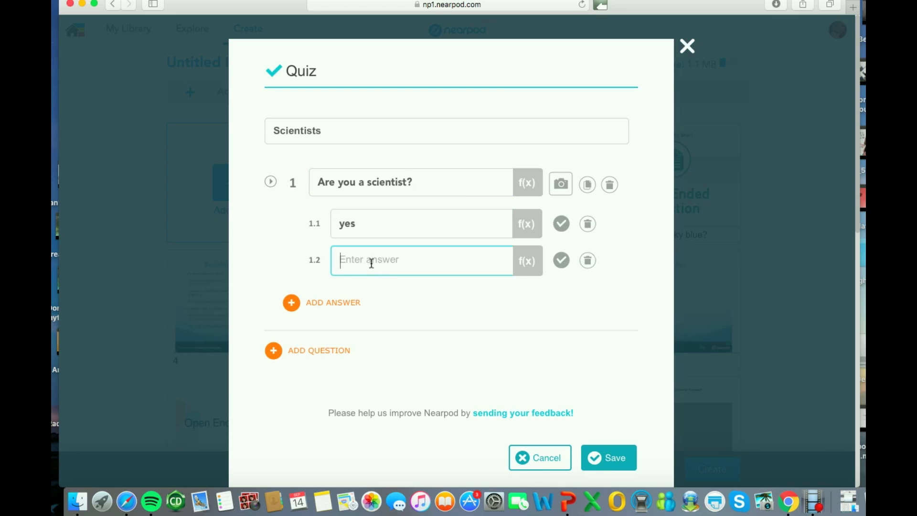
pyautogui.write('no idea')
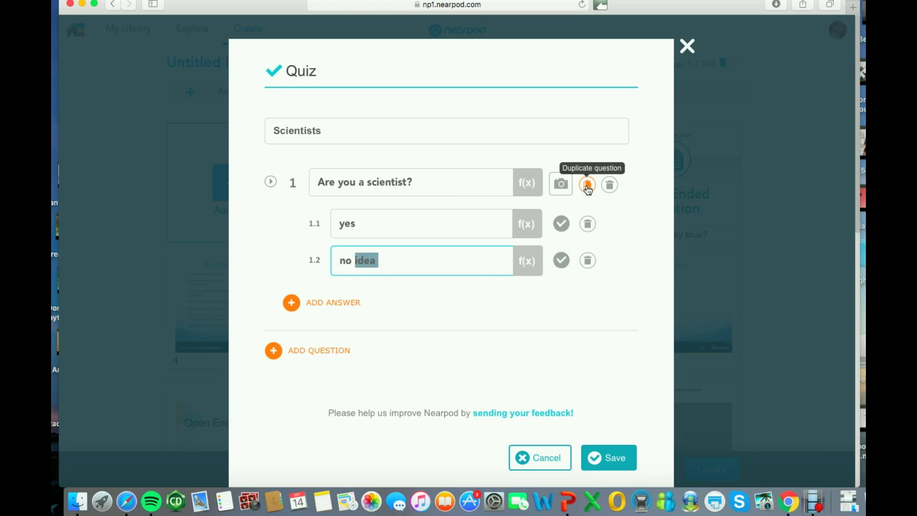
pyautogui.press('BackSpace')
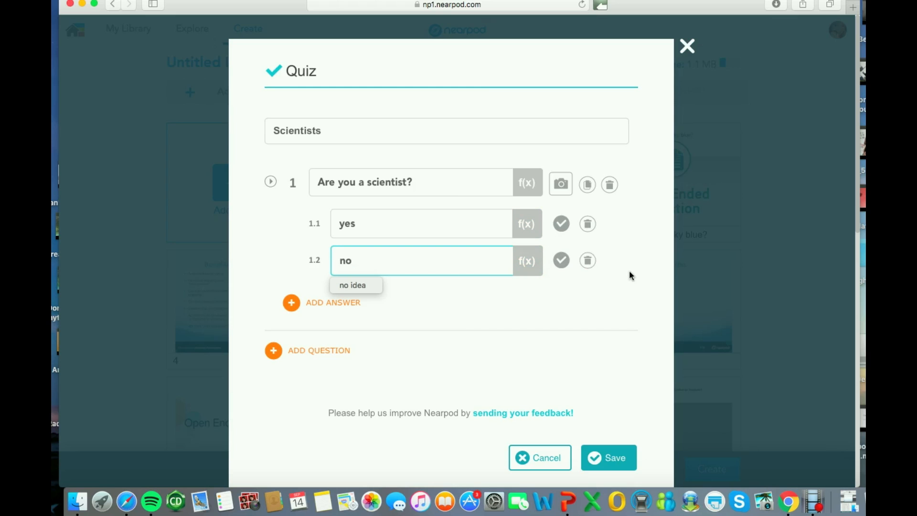
pyautogui.click(564, 226)
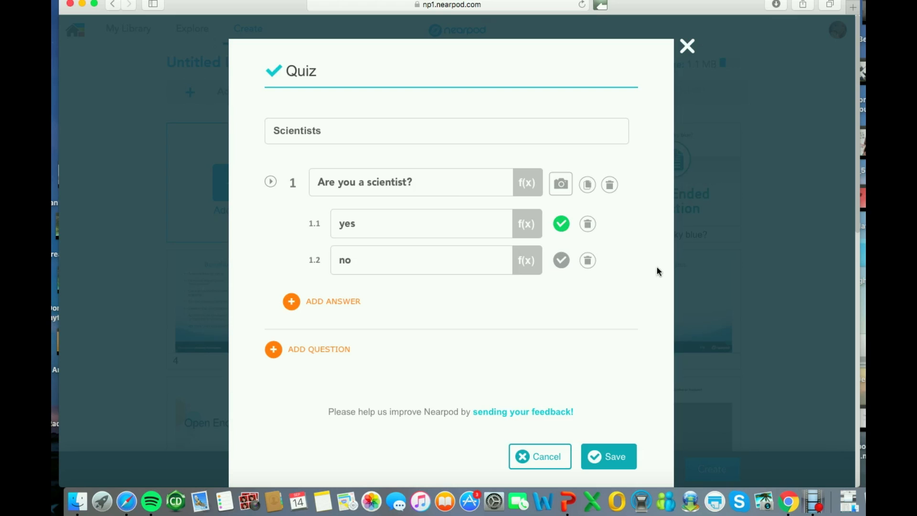
# Add a third answer "maybe" to the first quiz question.
pyautogui.click(347, 301)
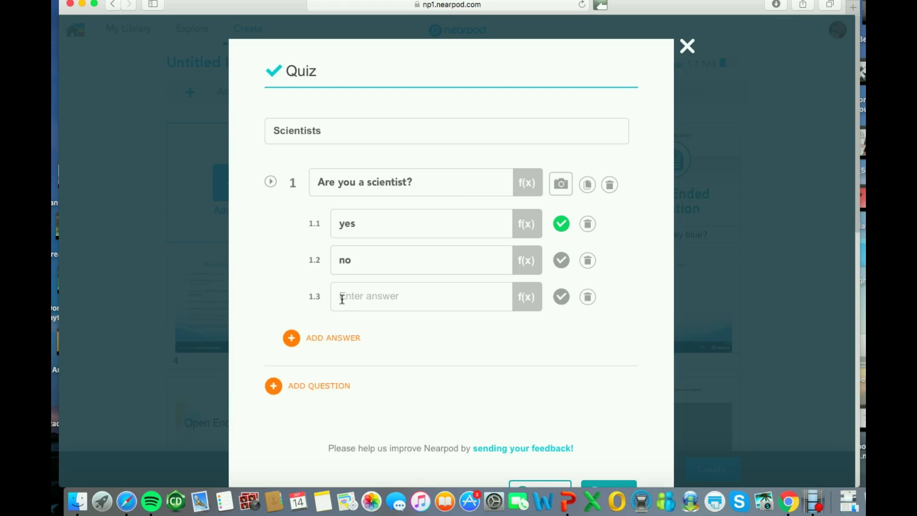
pyautogui.click(373, 299)
pyautogui.write('maybe')
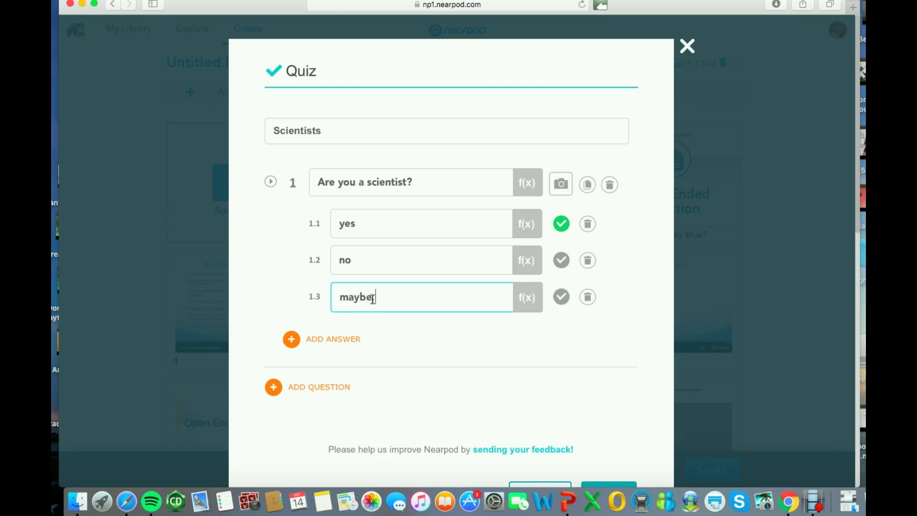
pyautogui.click(528, 368)
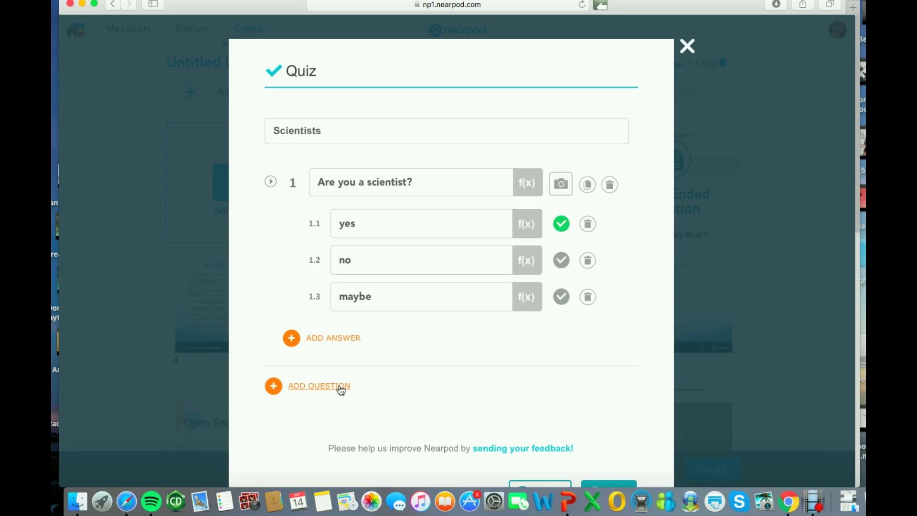
# Add a second quiz question "are you a student?" with the answers "yes" and "no", and mark "yes" as correct.
pyautogui.click(319, 385)
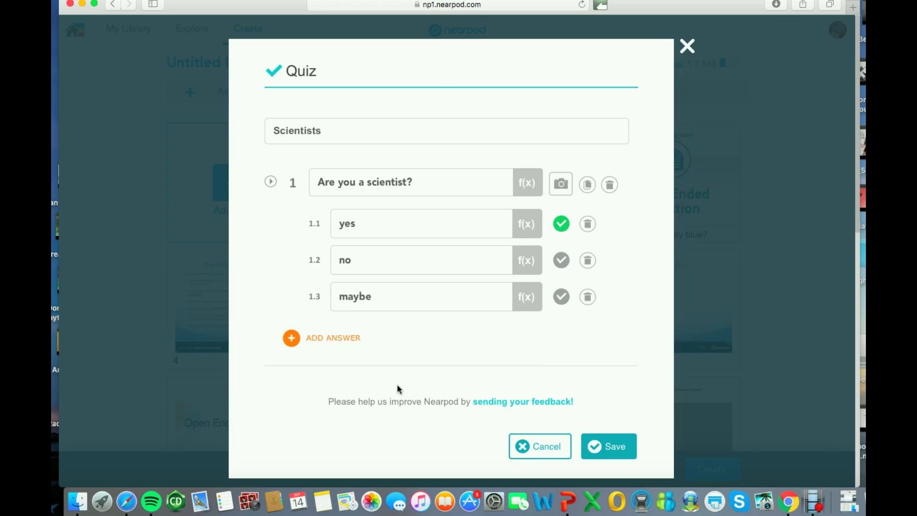
pyautogui.click(377, 358)
pyautogui.write('a')
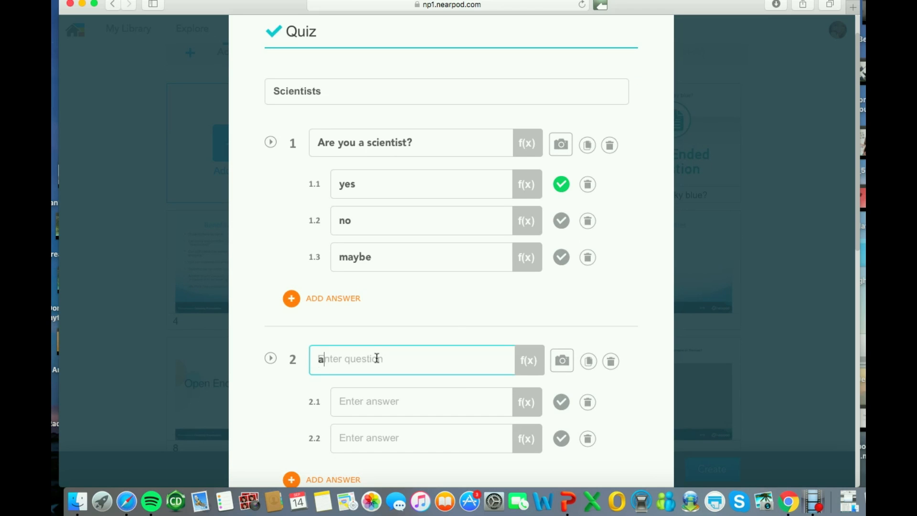
pyautogui.write('re you a student?')
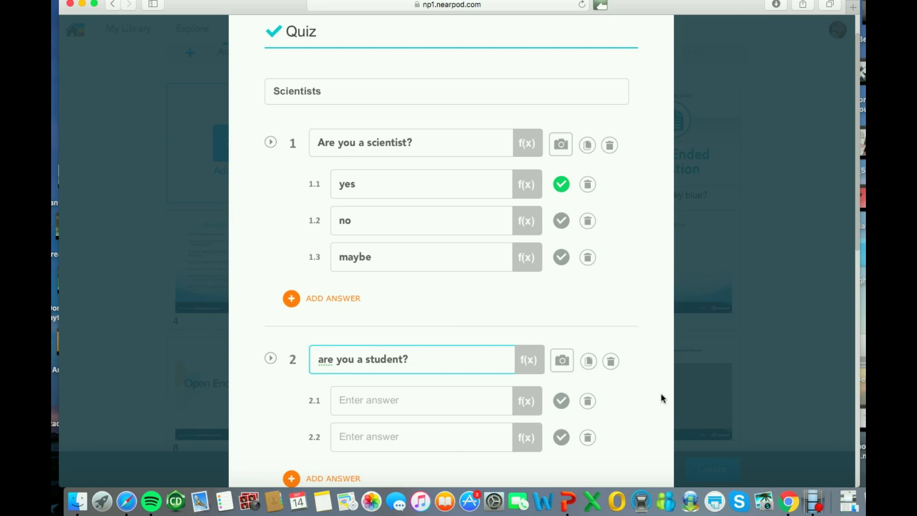
pyautogui.scroll(-3, 661, 397)
pyautogui.click(398, 339)
pyautogui.write('yes')
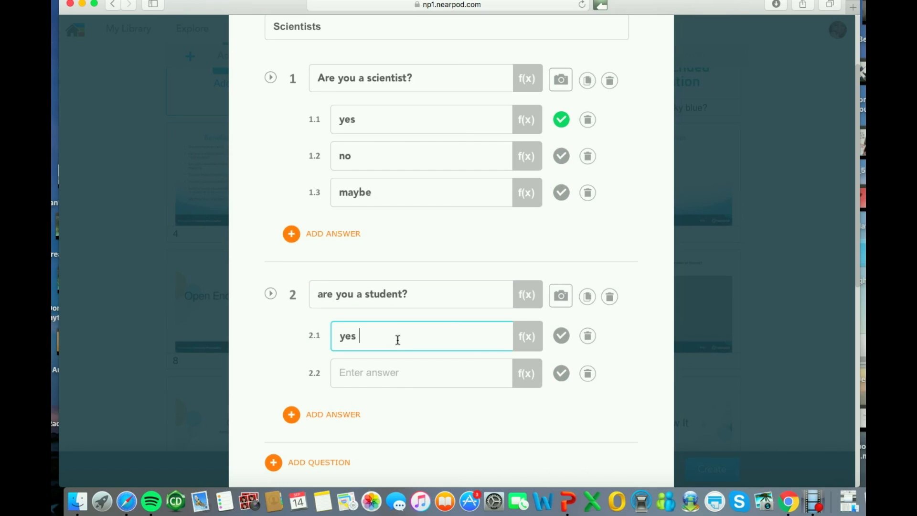
pyautogui.click(393, 378)
pyautogui.write('no')
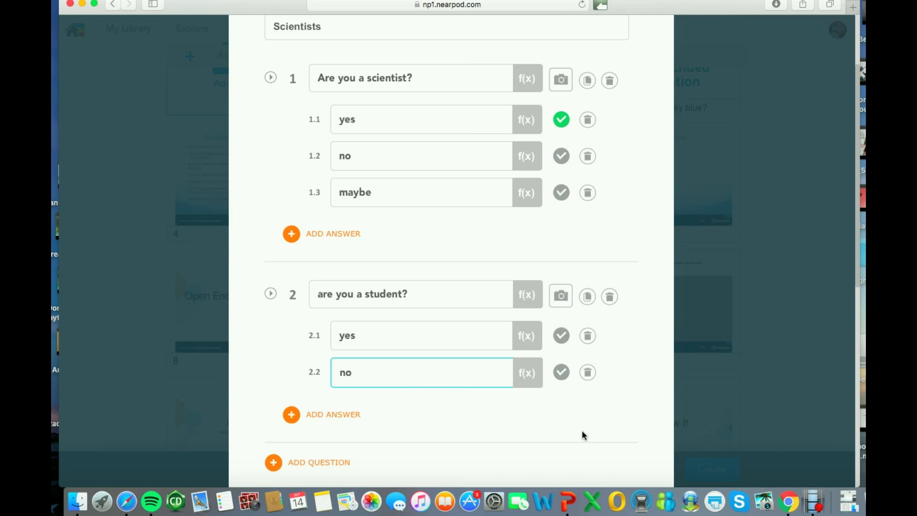
pyautogui.click(561, 335)
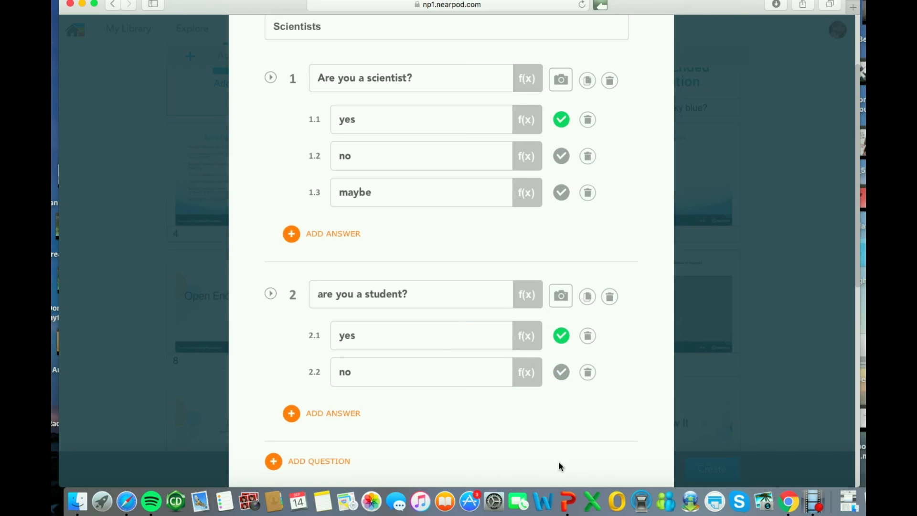
# Save the "Scientists" quiz to the lesson and check its place among the slides.
pyautogui.scroll(-5, 606, 451)
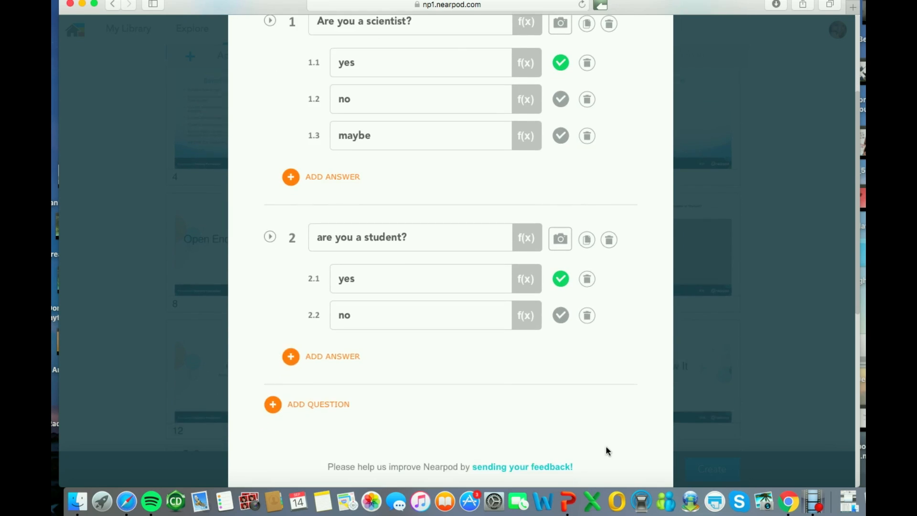
pyautogui.click(616, 409)
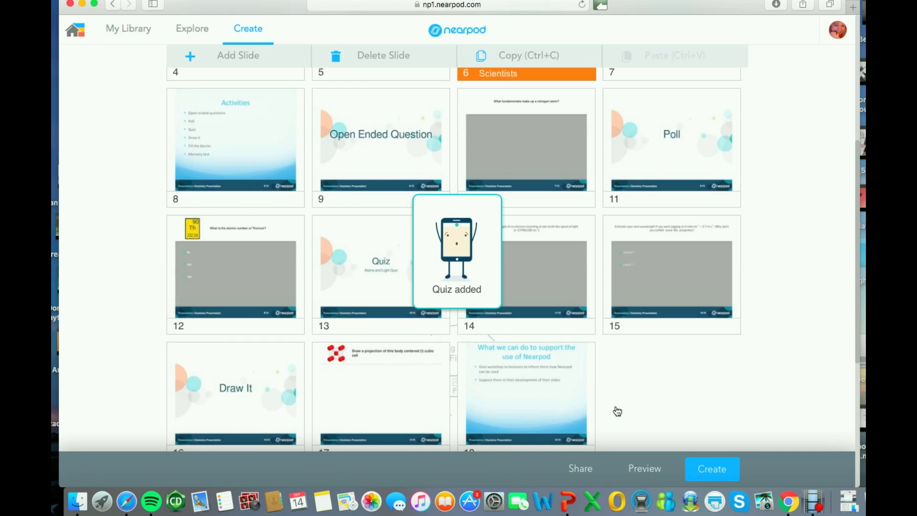
pyautogui.scroll(5, 659, 395)
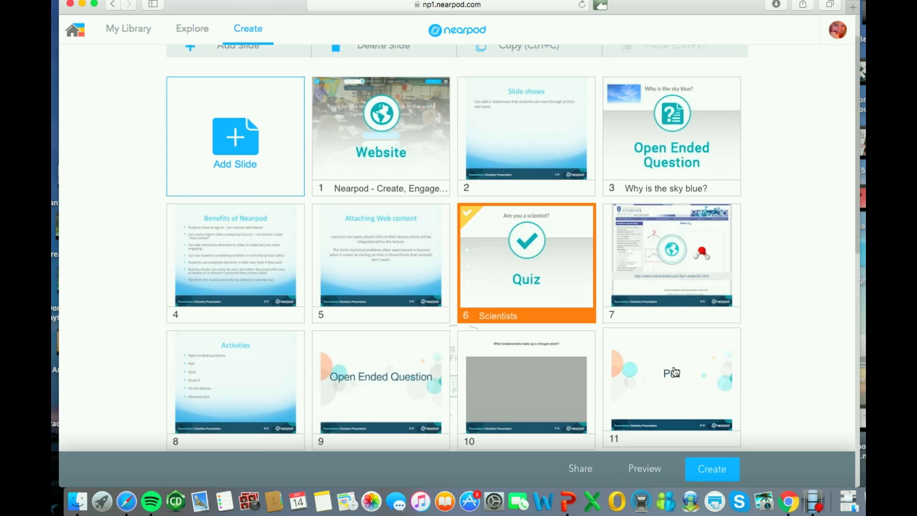
pyautogui.scroll(-3, 674, 373)
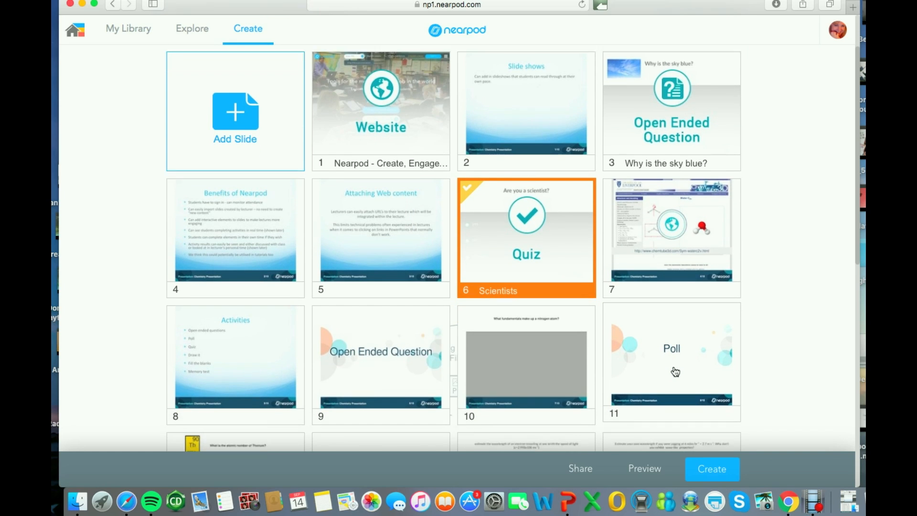
pyautogui.scroll(3, 675, 372)
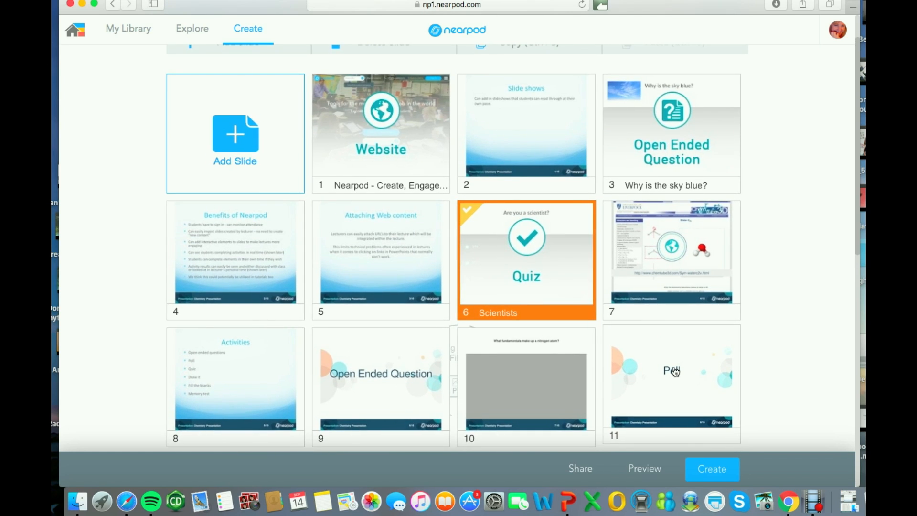
# Add a poll activity with the question "Are you a scientist?".
pyautogui.click(277, 190)
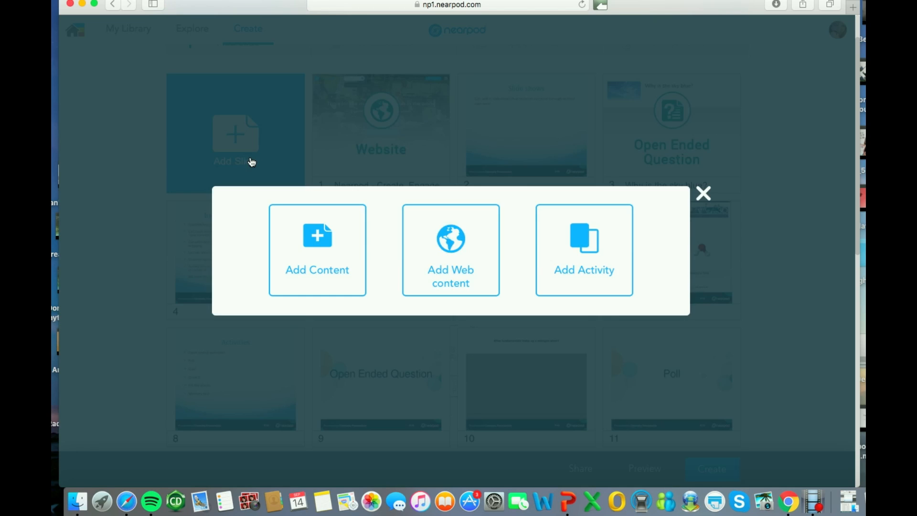
pyautogui.click(611, 294)
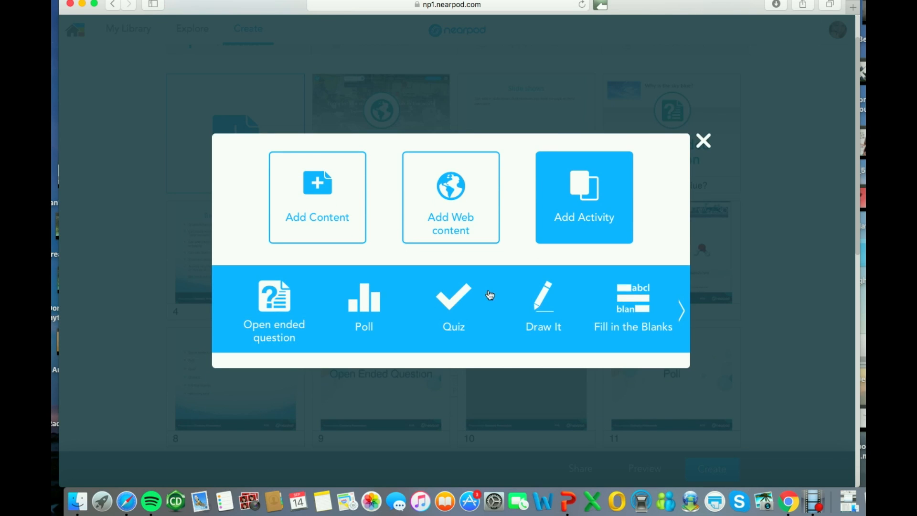
pyautogui.click(366, 299)
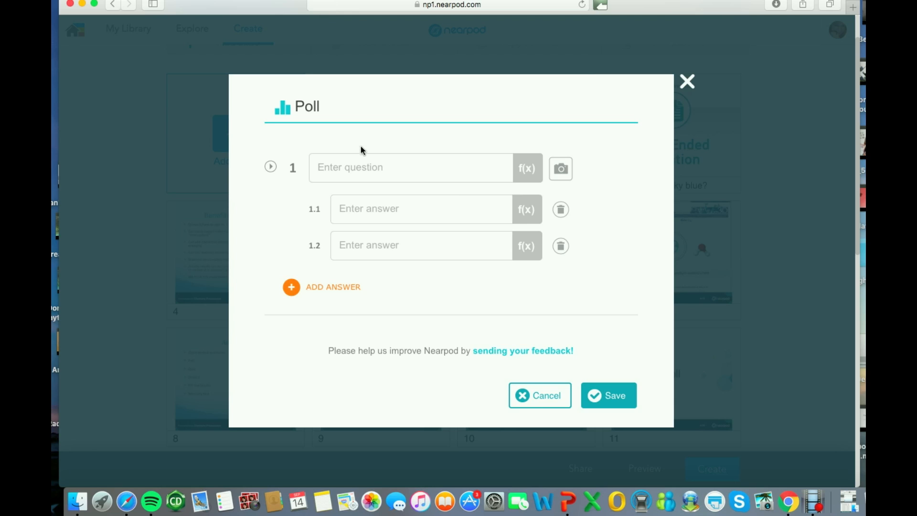
pyautogui.click(352, 161)
pyautogui.write('A')
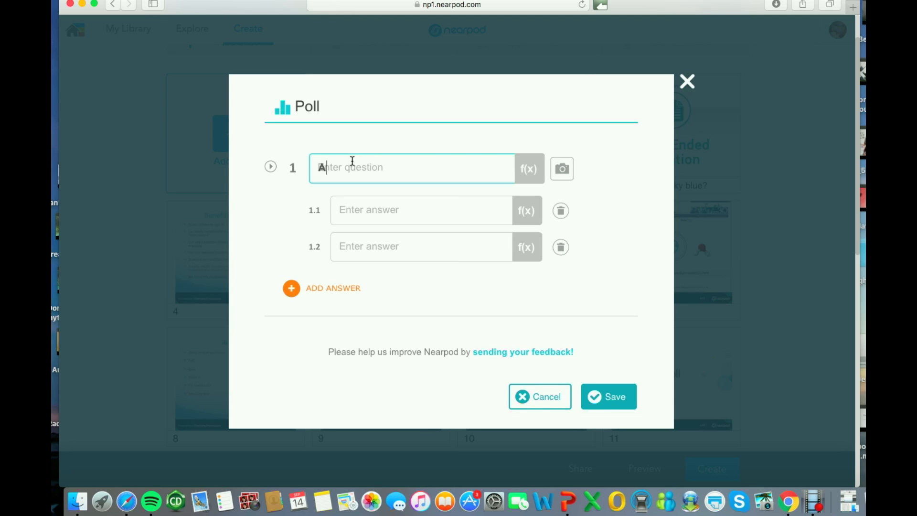
pyautogui.write('re you a ')
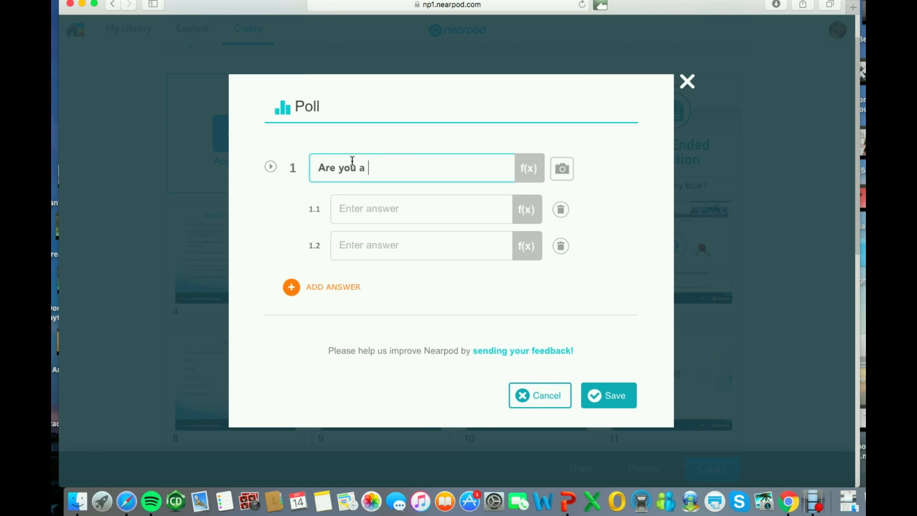
pyautogui.write('scientist?')
# Give the poll the answers "yes" and "no idea" and save it to the lesson.
pyautogui.click(357, 206)
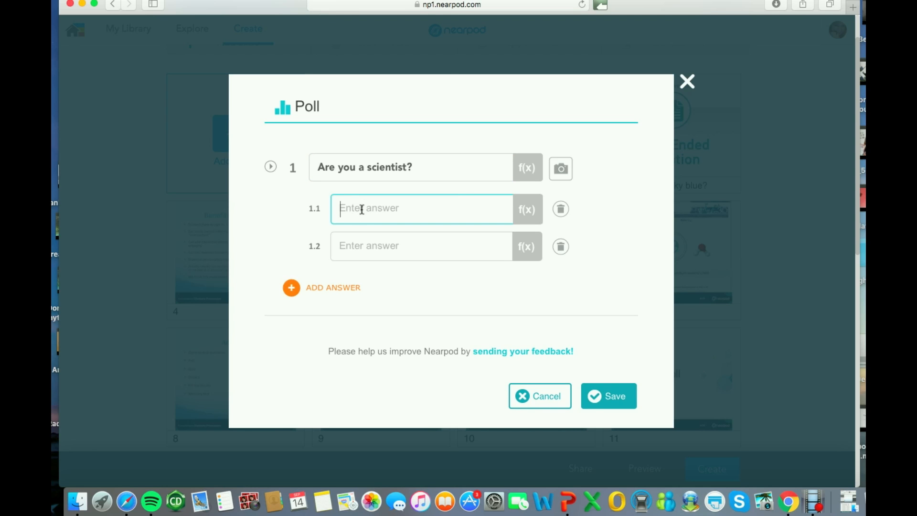
pyautogui.write('yes')
pyautogui.click(378, 243)
pyautogui.write('no idea')
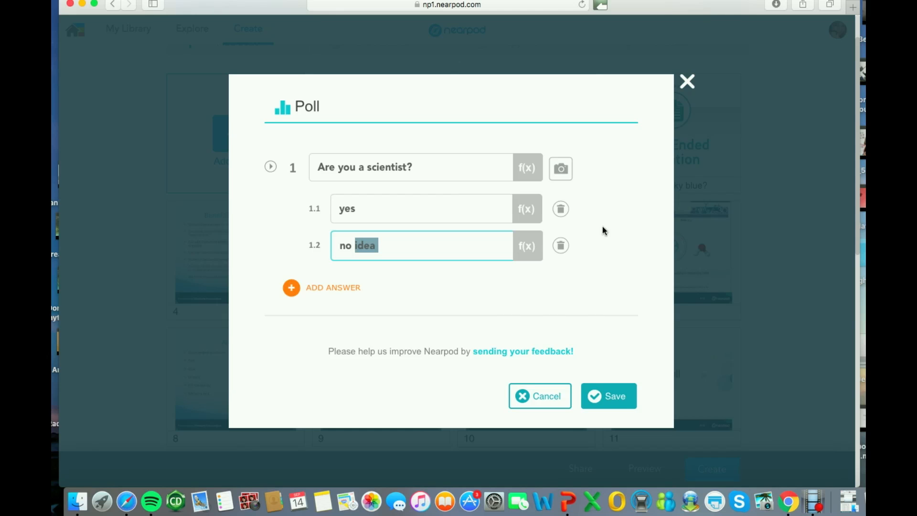
pyautogui.click(600, 410)
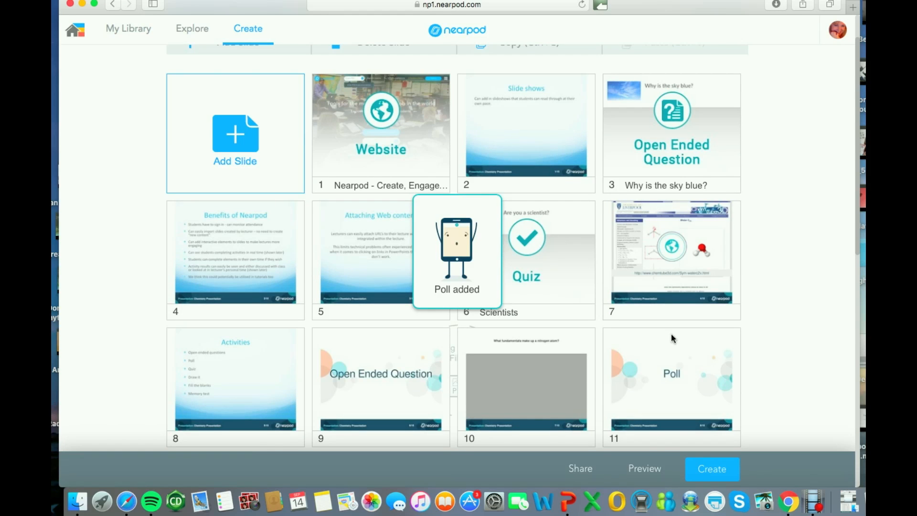
# Add a Draw It activity with the instructions "Draw the sky".
pyautogui.click(259, 117)
pyautogui.click(628, 256)
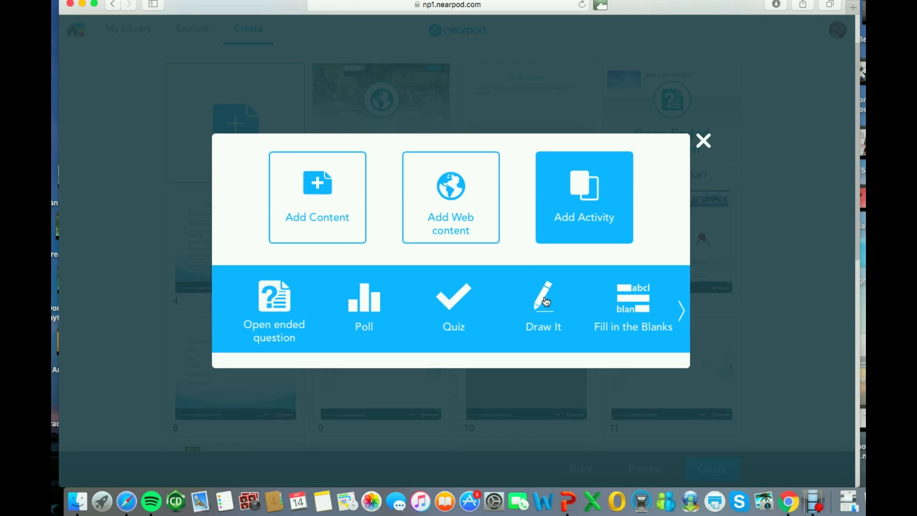
pyautogui.click(546, 301)
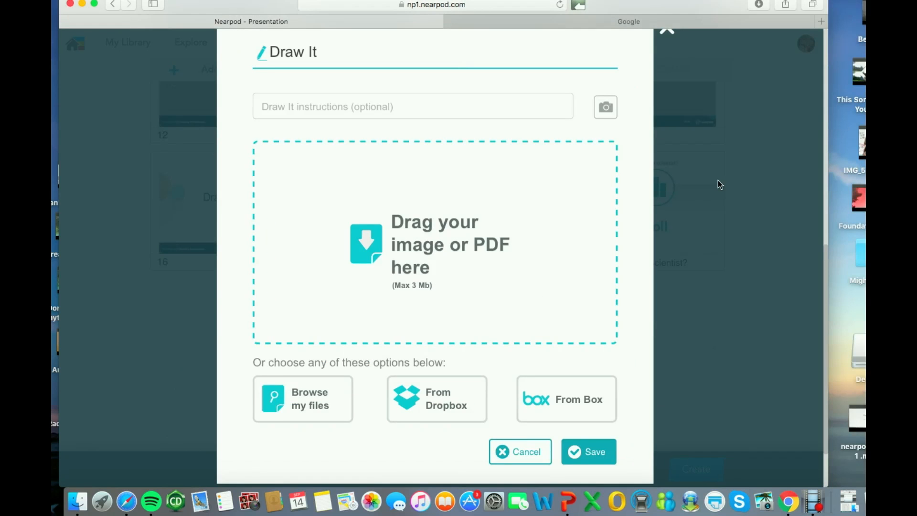
pyautogui.click(367, 109)
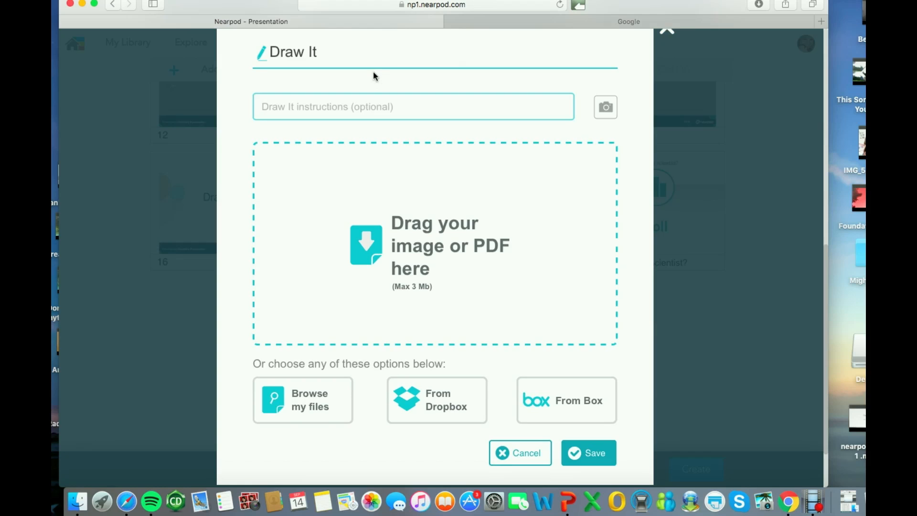
pyautogui.write('Draw the sky')
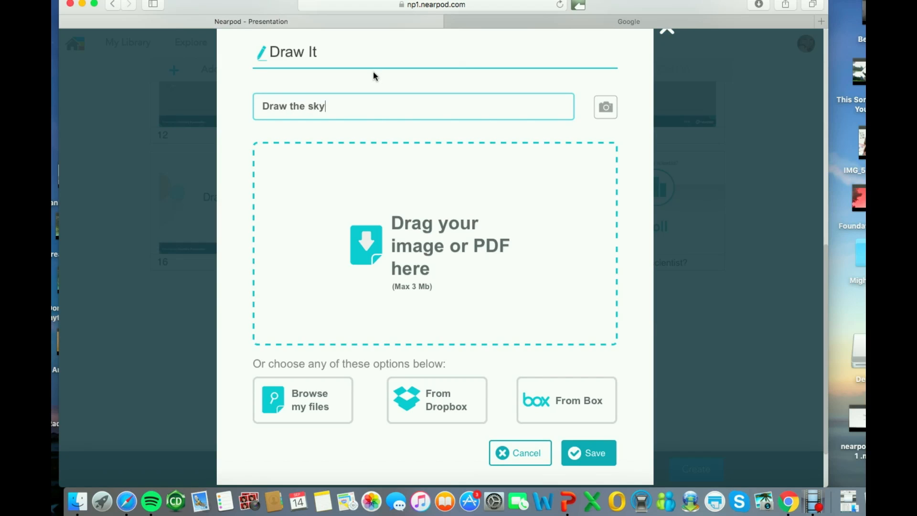
# Search for "sky" images and attach the bright blue sky with wispy clouds to the Draw It instructions.
pyautogui.click(605, 107)
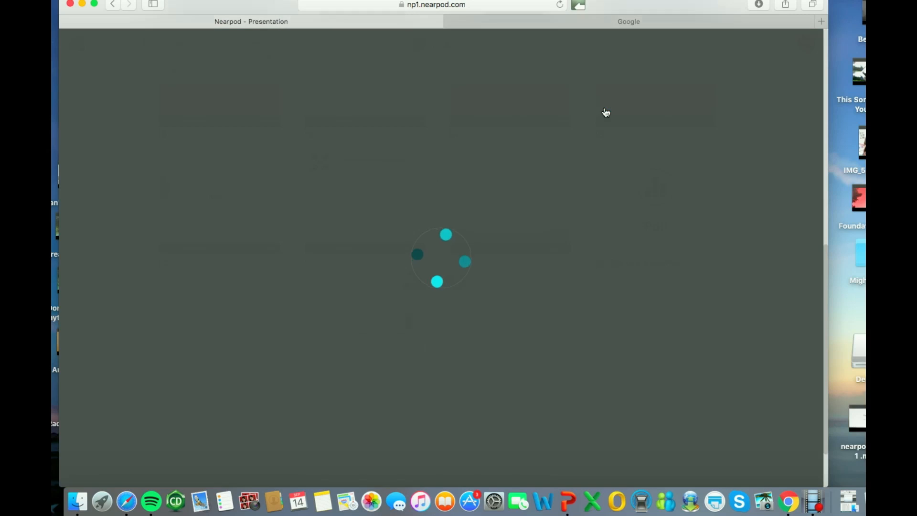
pyautogui.write('sky')
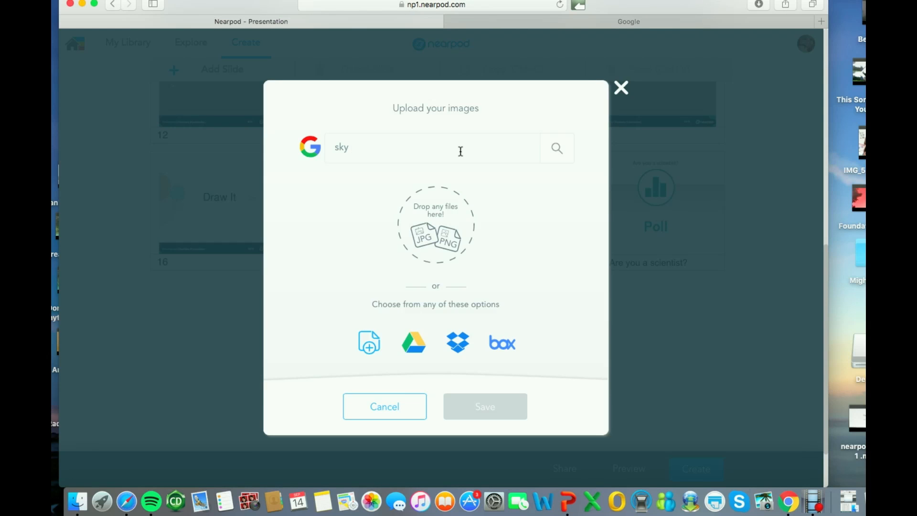
pyautogui.press('Return')
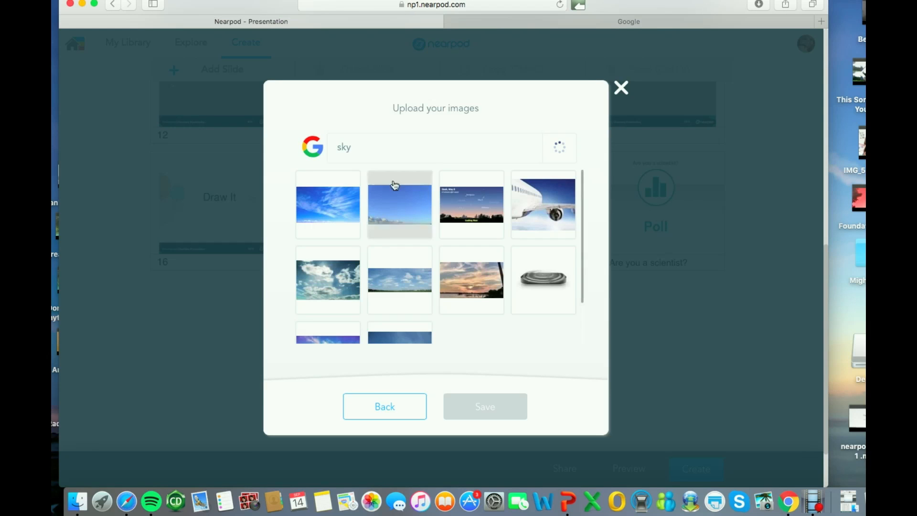
pyautogui.click(335, 207)
pyautogui.click(486, 406)
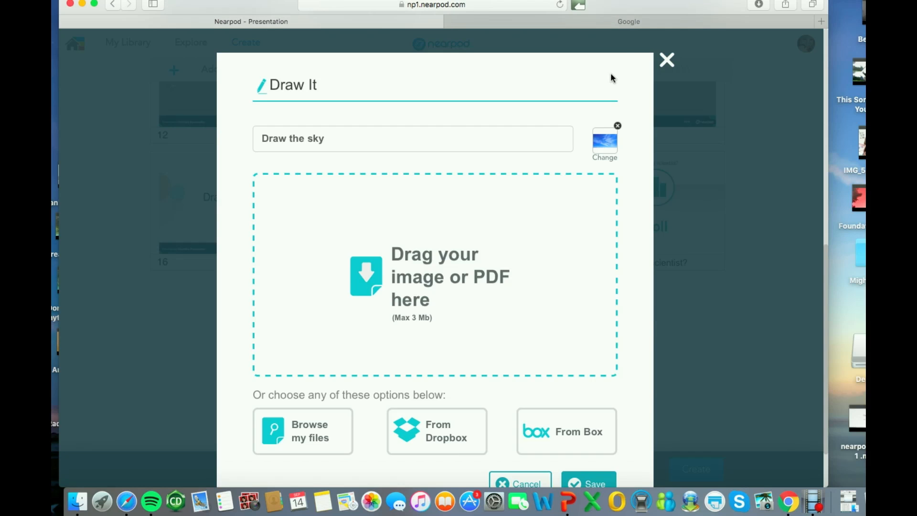
# Search Google Images for "sky" and save a blue sky picture with low white clouds to the desktop.
pyautogui.click(627, 24)
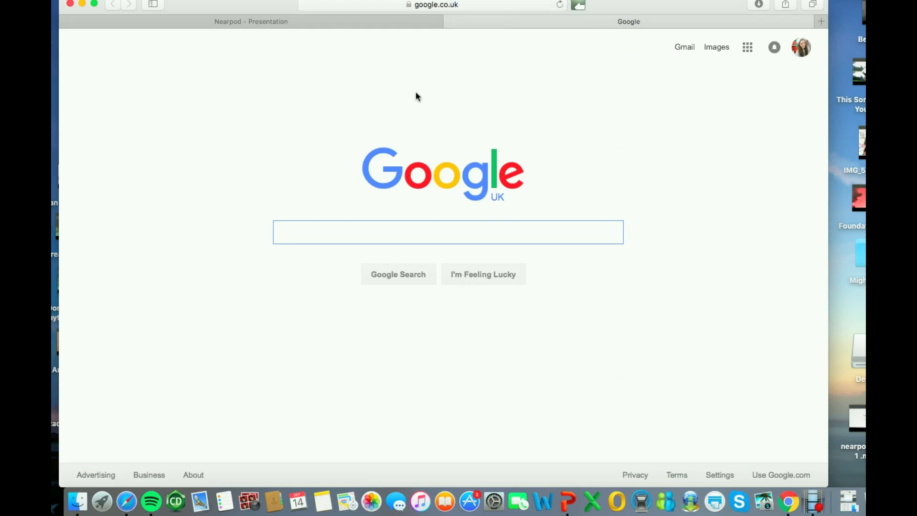
pyautogui.write('sky')
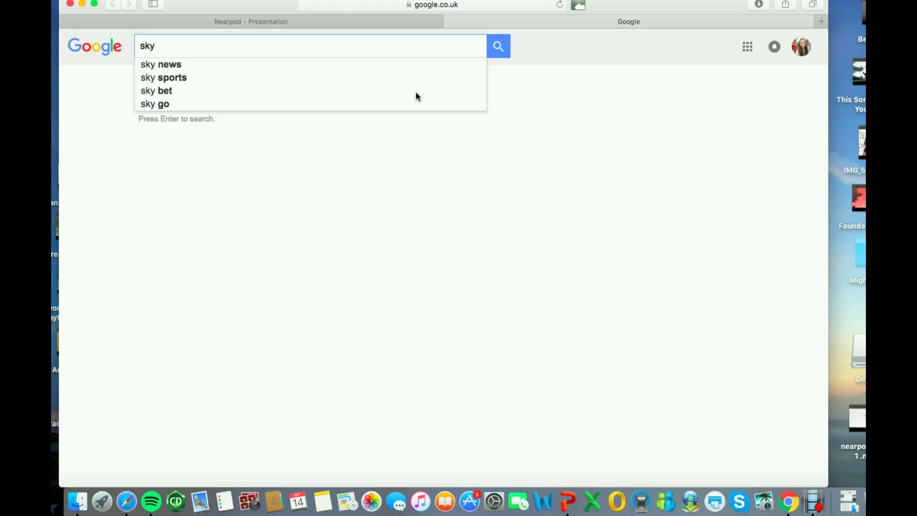
pyautogui.press('Return')
pyautogui.click(220, 86)
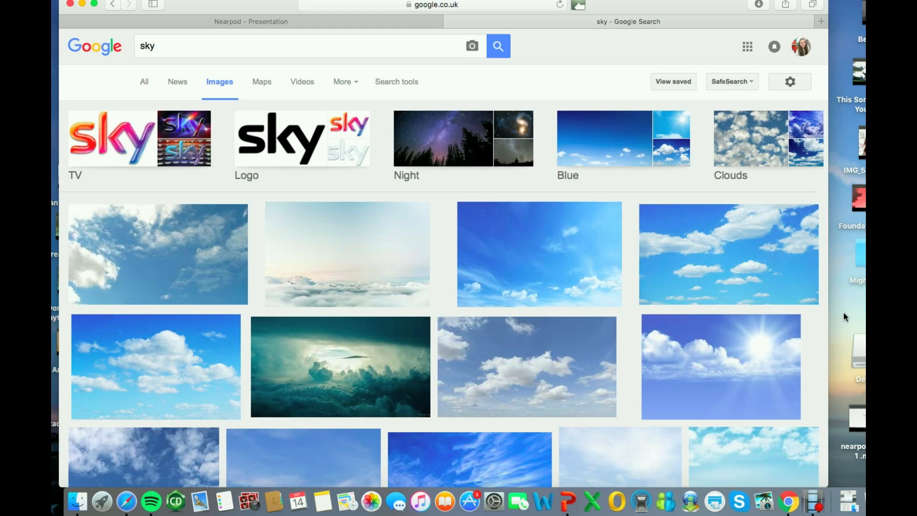
pyautogui.click(528, 257)
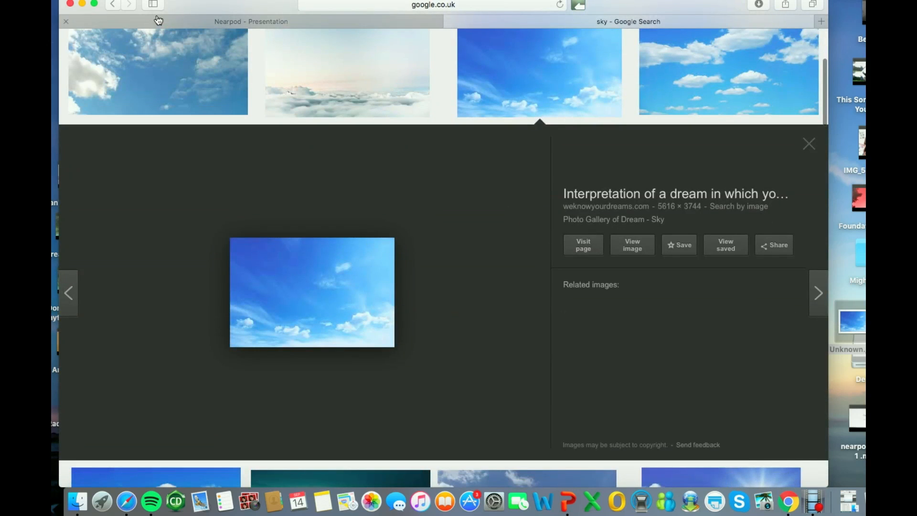
# Back in the Nearpod lesson, use the downloaded sky picture as the Draw It background and save the activity.
pyautogui.click(158, 20)
pyautogui.moveTo(851, 319); pyautogui.dragTo(414, 269)
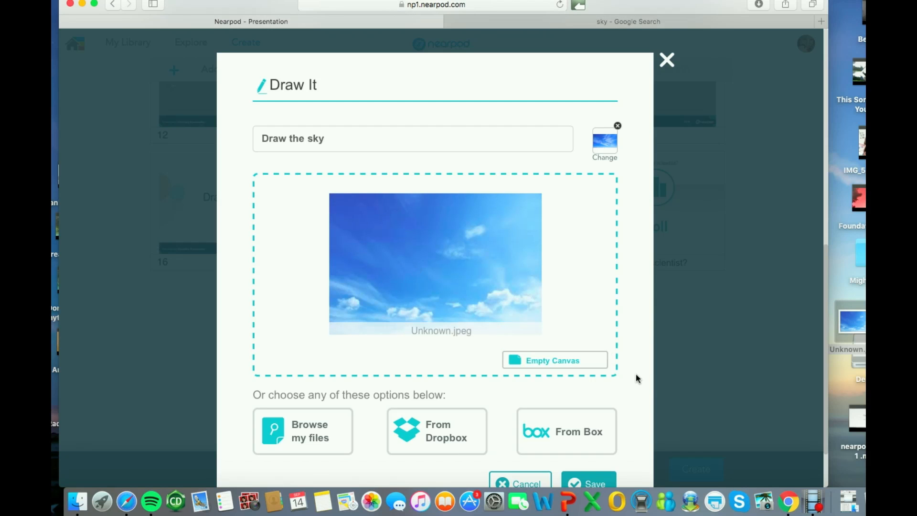
pyautogui.scroll(-3, 635, 375)
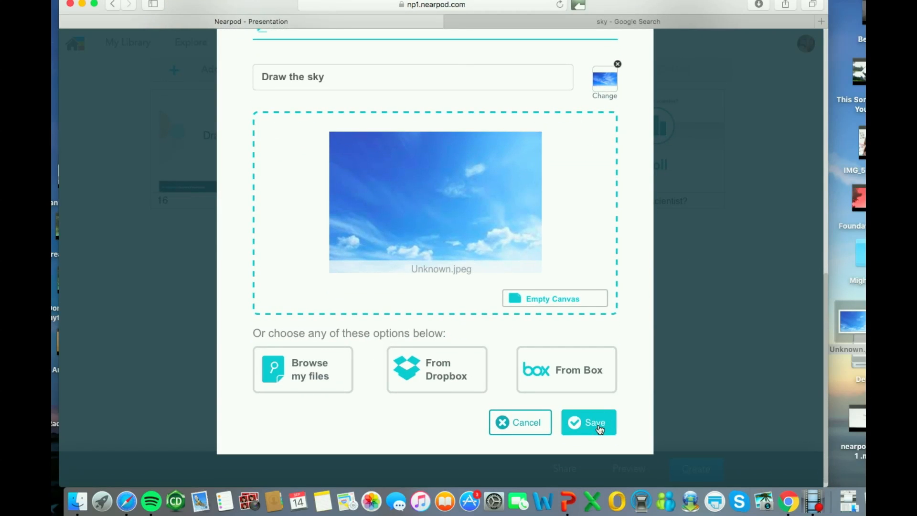
pyautogui.click(599, 430)
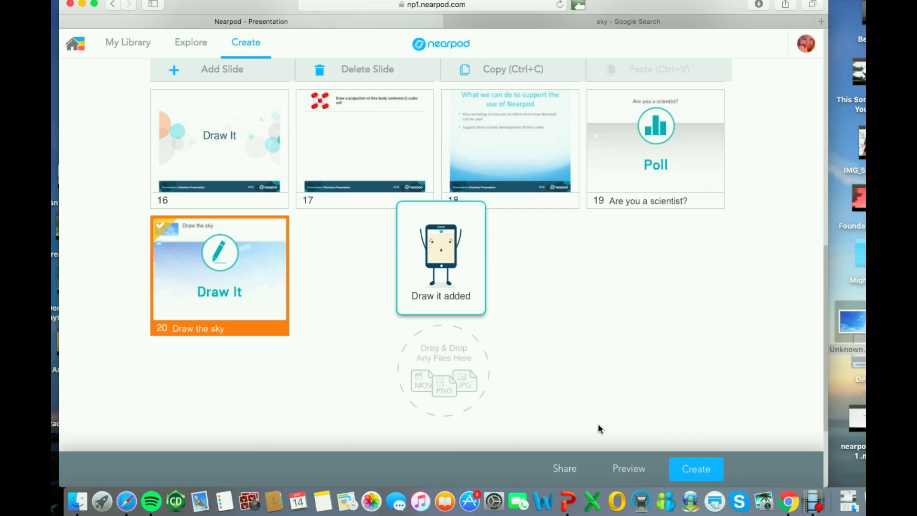
# Move the "Draw the sky" slide to position 10, directly after the Open Ended Question title slide.
pyautogui.scroll(3, 589, 387)
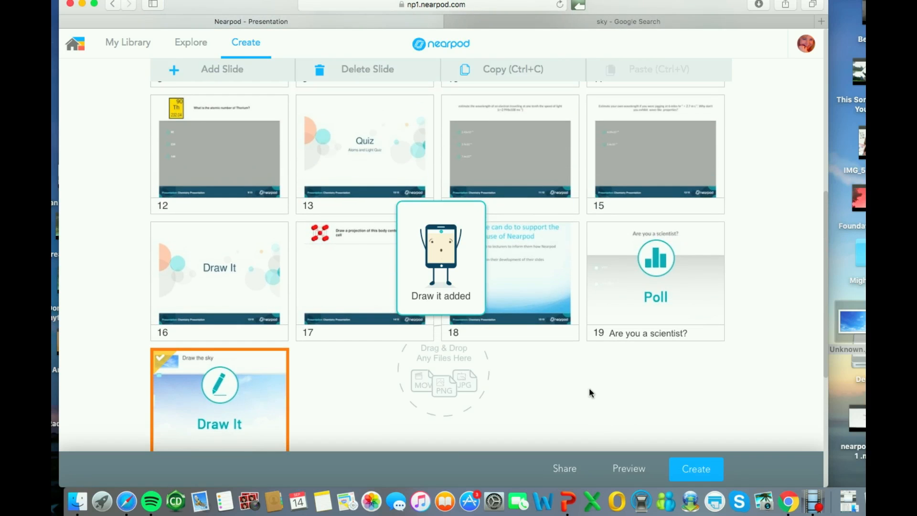
pyautogui.moveTo(256, 390)
pyautogui.mouseDown()
pyautogui.moveTo(526, 198)
pyautogui.moveTo(456, 249)
pyautogui.moveTo(542, 252)
pyautogui.mouseUp()
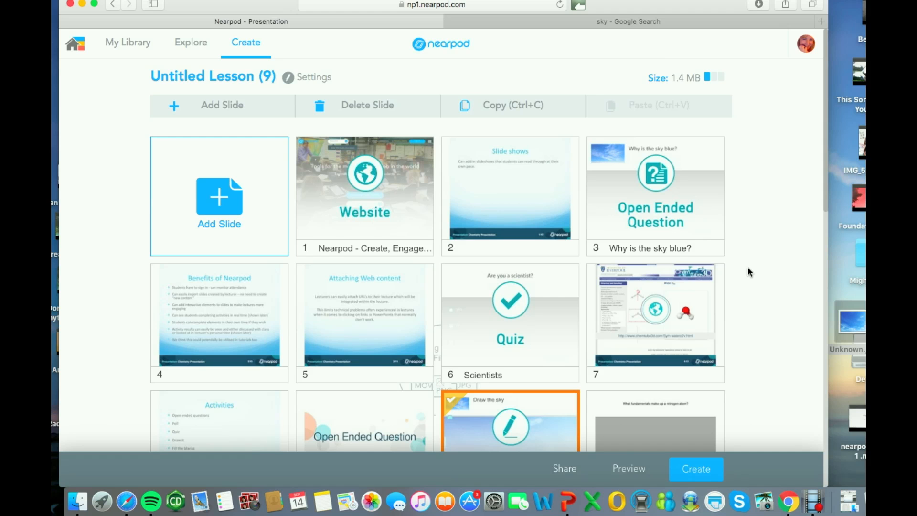
pyautogui.scroll(-1, 747, 267)
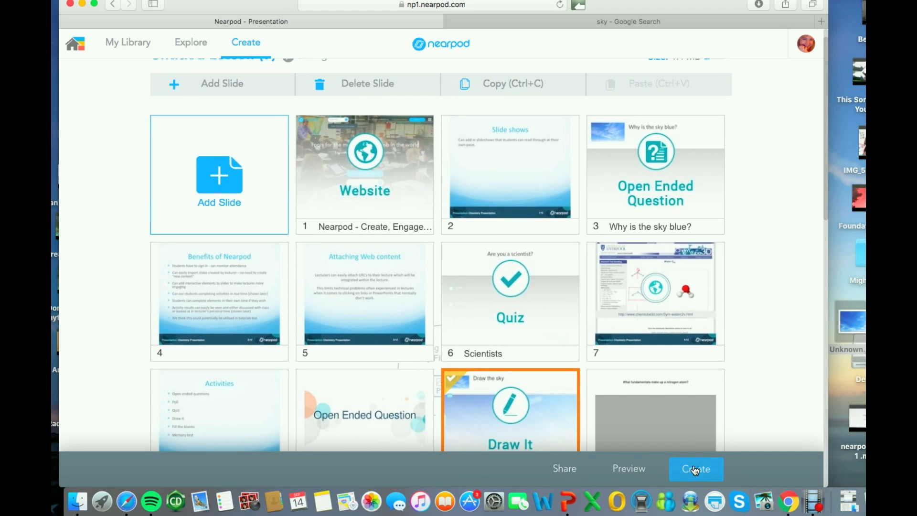
# Start creating the lesson and title it "Demonstration" in the lesson details.
pyautogui.click(695, 469)
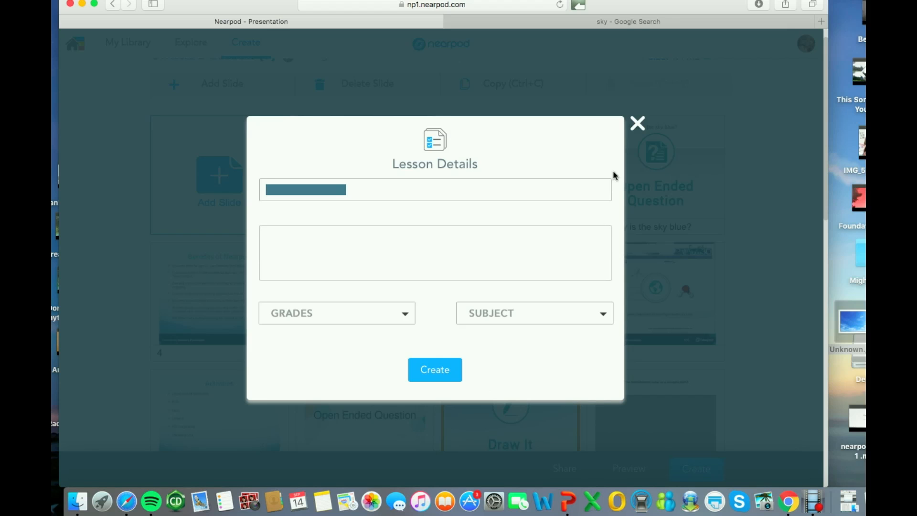
pyautogui.click(637, 125)
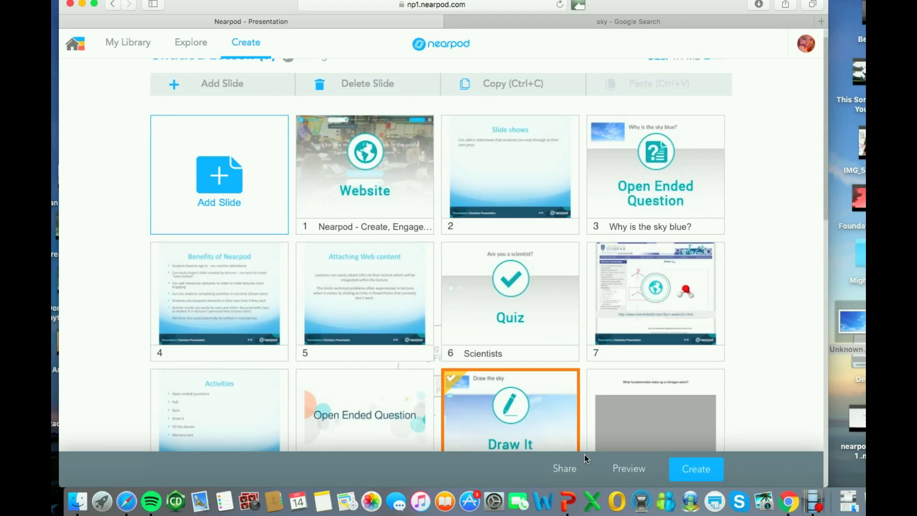
pyautogui.click(703, 473)
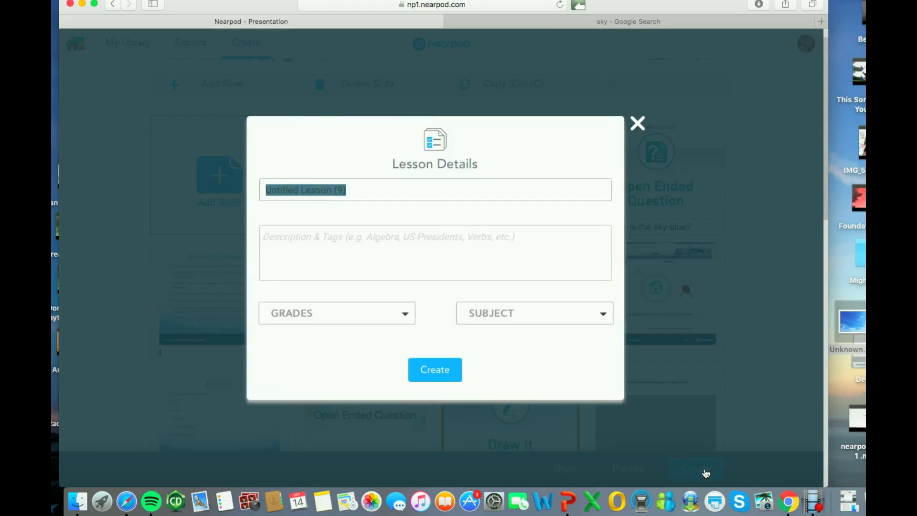
pyautogui.press('BackSpace')
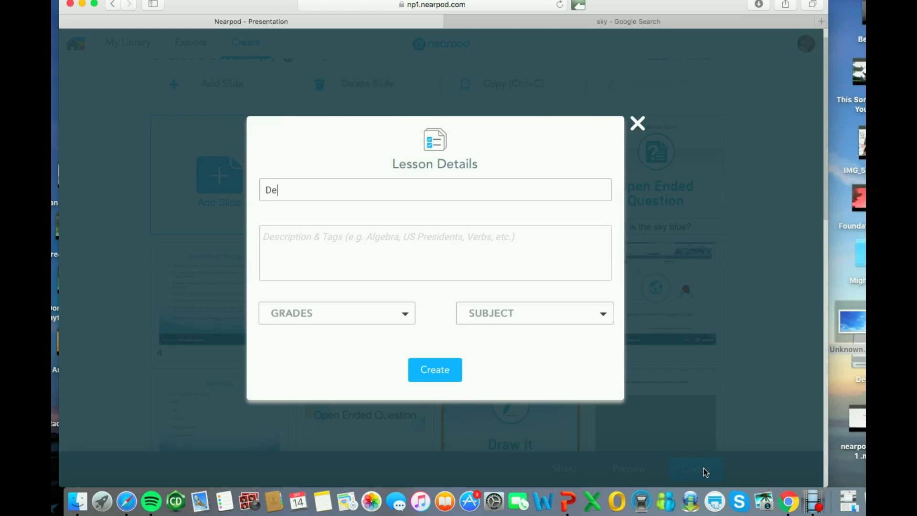
pyautogui.write('Demonstration')
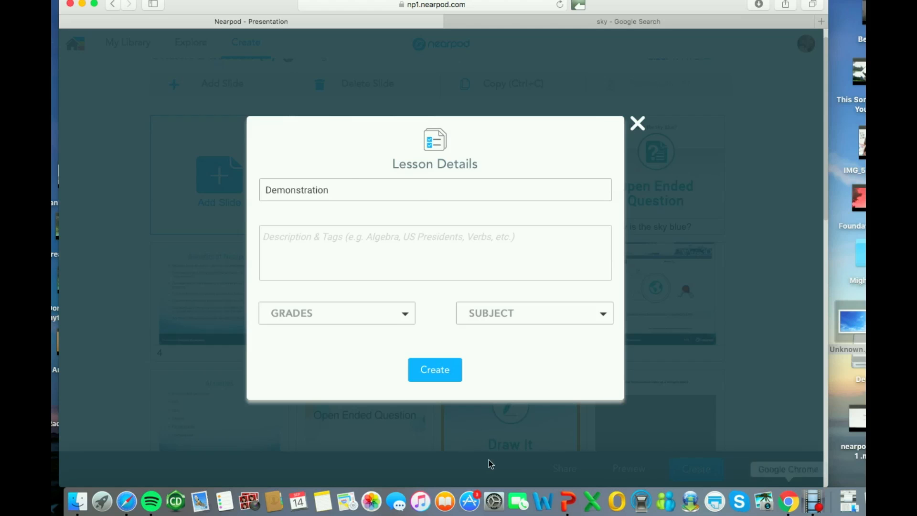
# Set the lesson's grade to Higher Ed and its subject to Science, and create the lesson.
pyautogui.click(389, 317)
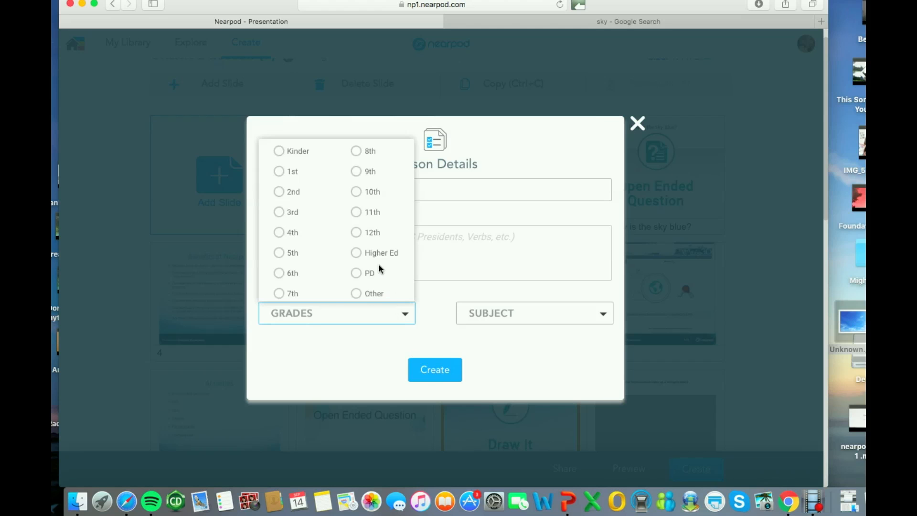
pyautogui.click(357, 254)
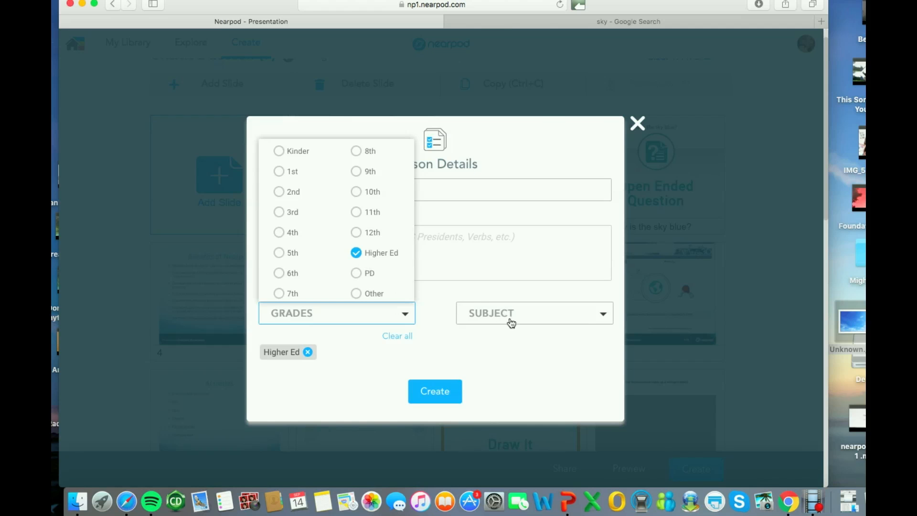
pyautogui.click(592, 317)
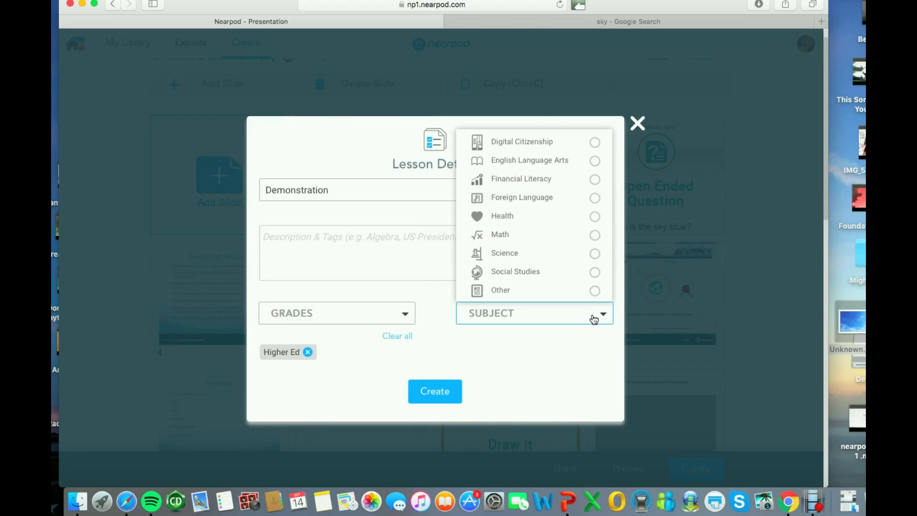
pyautogui.click(594, 253)
pyautogui.click(547, 371)
pyautogui.click(436, 392)
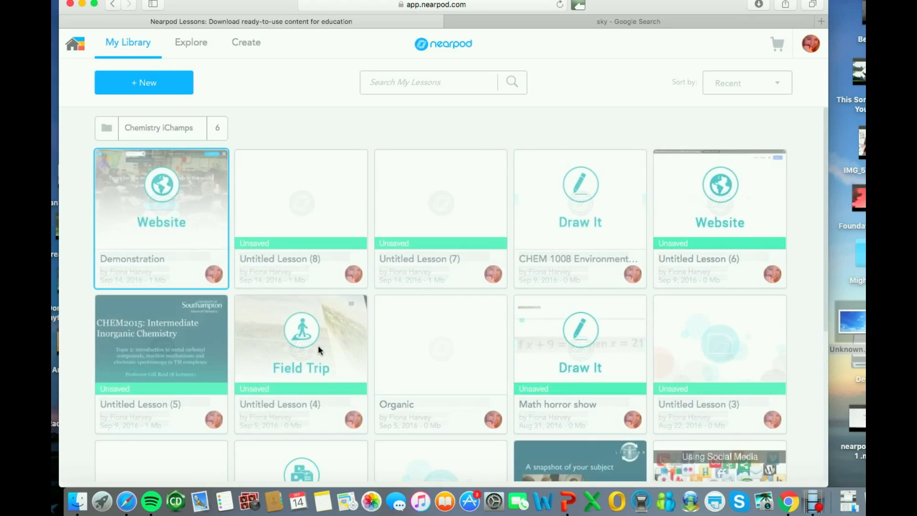
# Preview the "Demonstration" lesson from the library and page through to slide 3.
pyautogui.moveTo(157, 206)
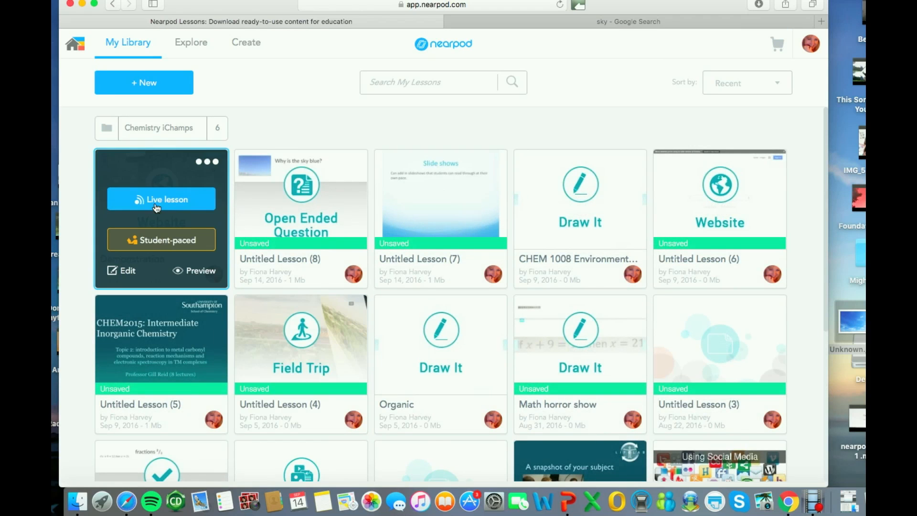
pyautogui.click(184, 268)
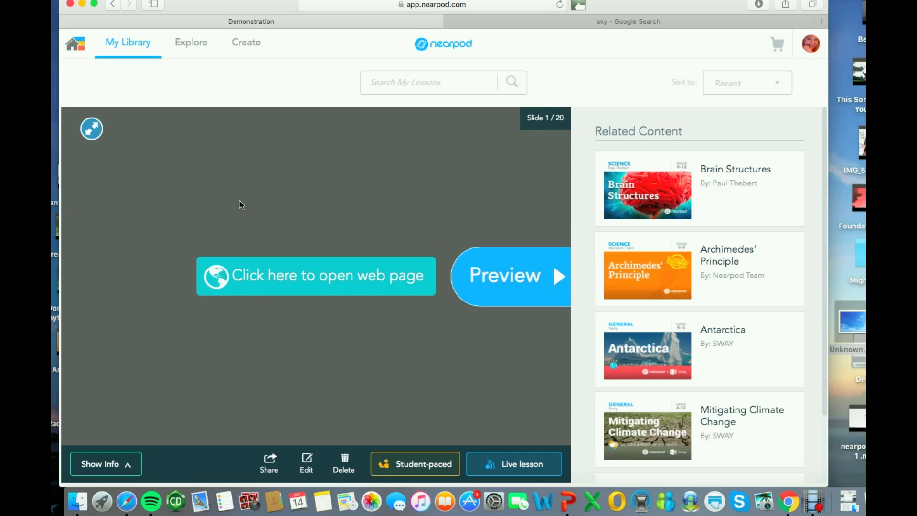
pyautogui.click(541, 280)
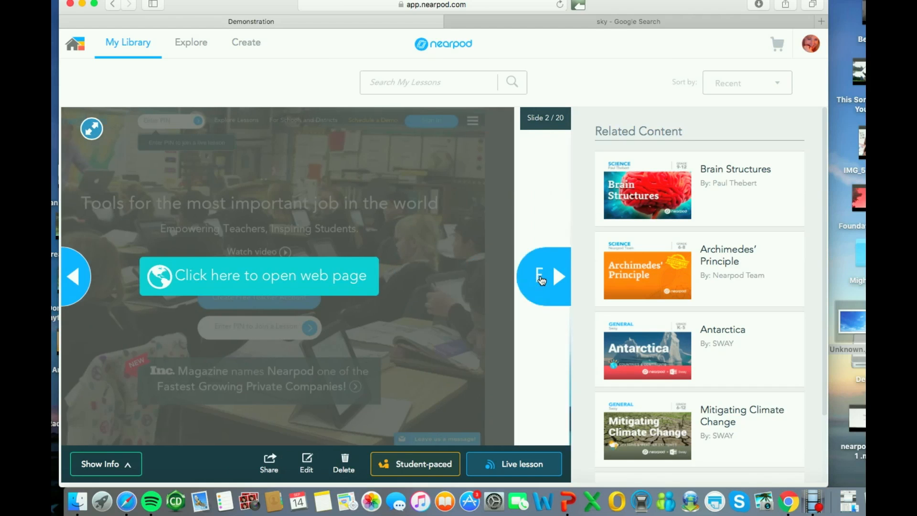
pyautogui.click(554, 280)
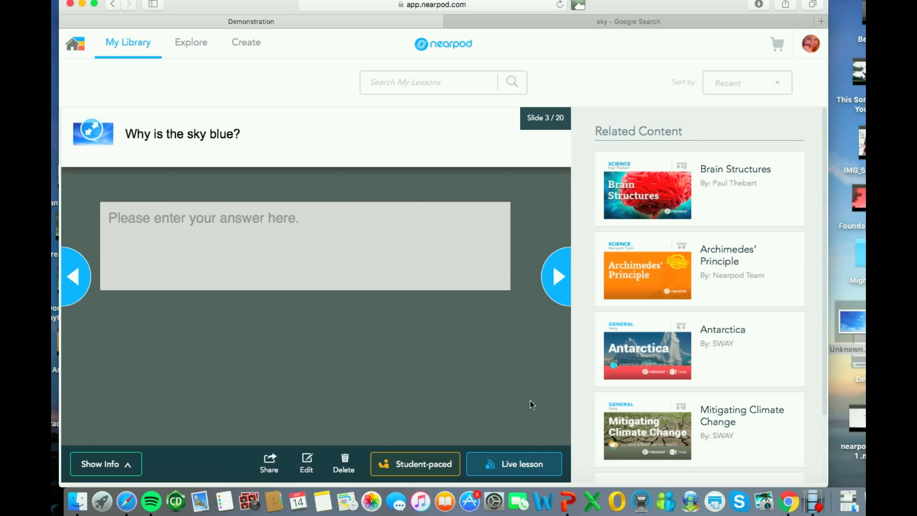
# Launch "Demonstration" as a live lesson, view its sharing options and first slide, and leave the presentation.
pyautogui.click(510, 473)
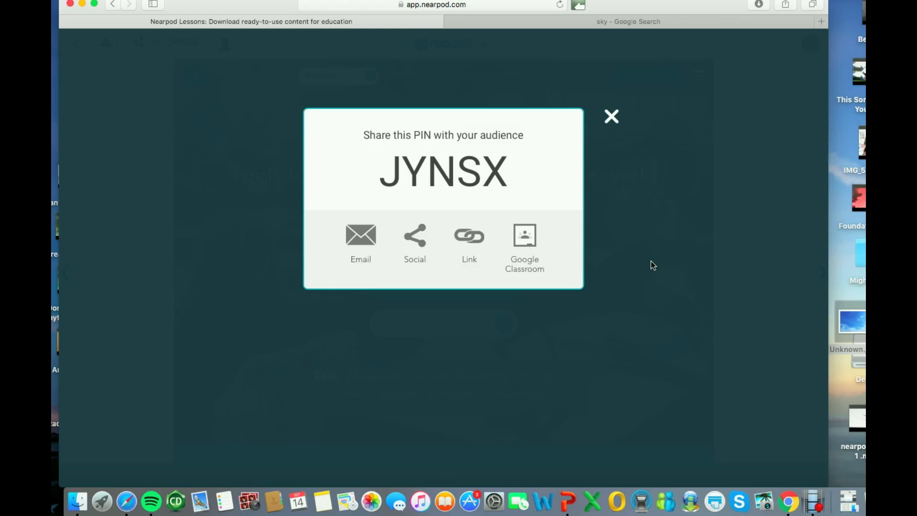
pyautogui.click(612, 116)
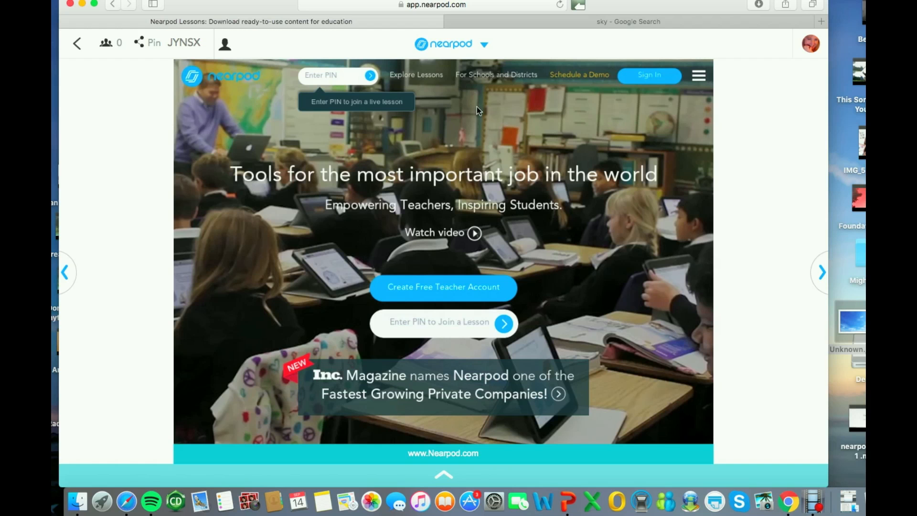
pyautogui.click(78, 45)
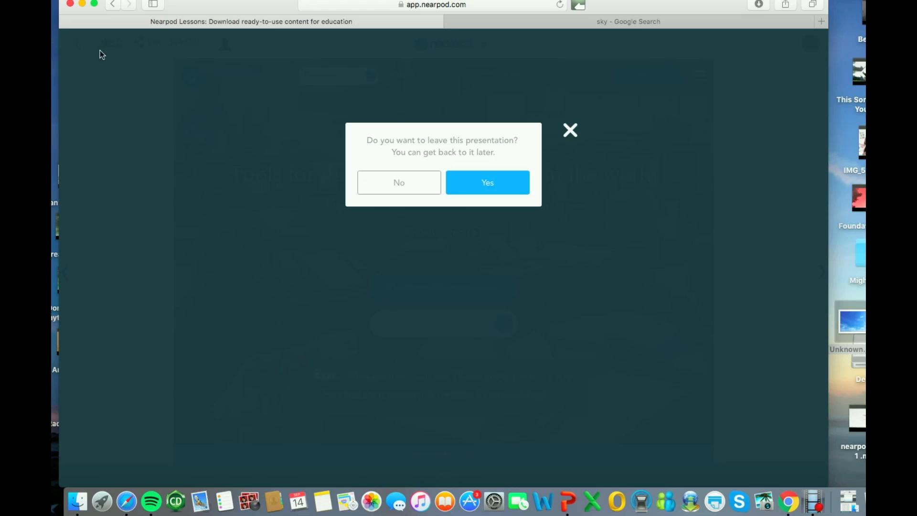
pyautogui.click(479, 190)
pyautogui.moveTo(209, 231)
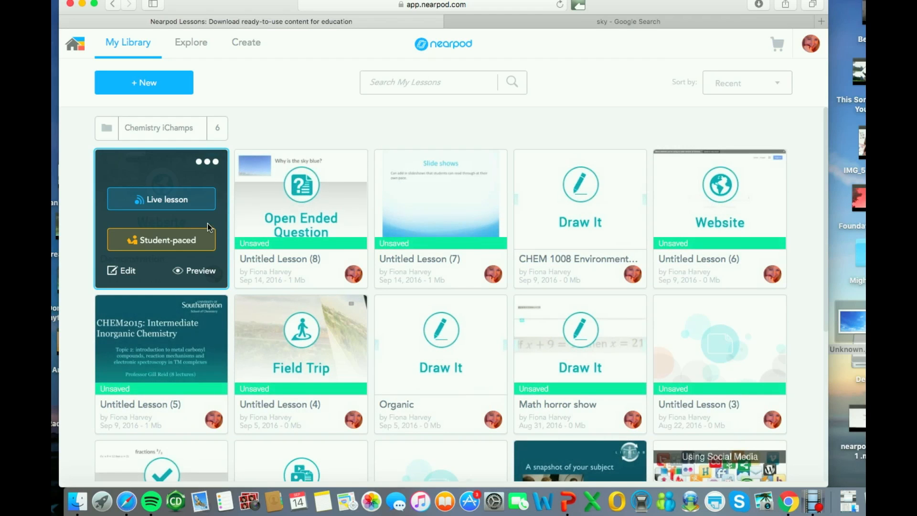
# Launch "Demonstration" as a student-paced lesson, view its sharing options, and return to the library.
pyautogui.click(183, 251)
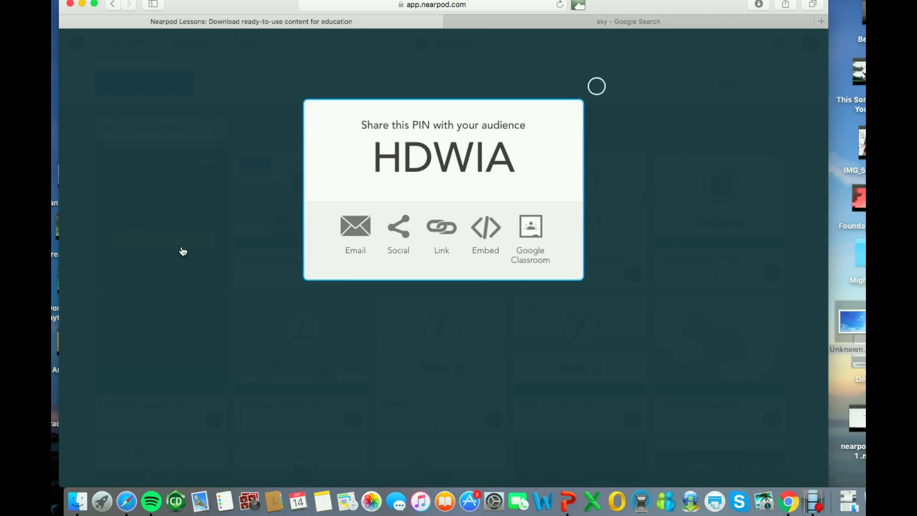
pyautogui.click(596, 87)
# Open "Demonstration" for editing, delete slide 2 "Slide shows", and save and exit the lesson.
pyautogui.moveTo(148, 225)
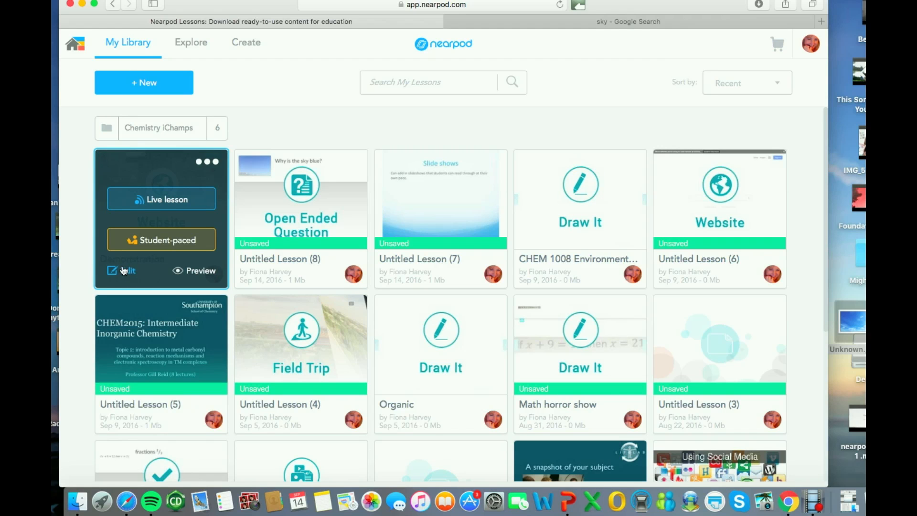
pyautogui.click(125, 275)
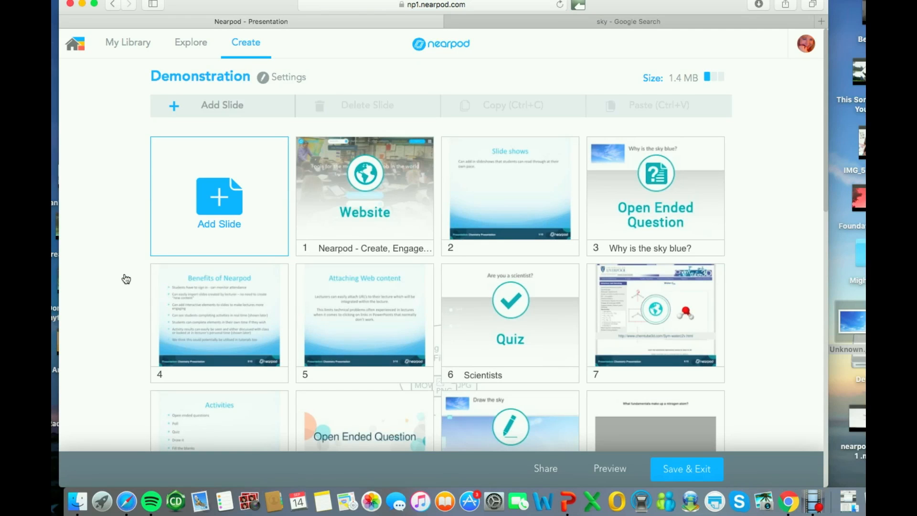
pyautogui.scroll(-1, 126, 279)
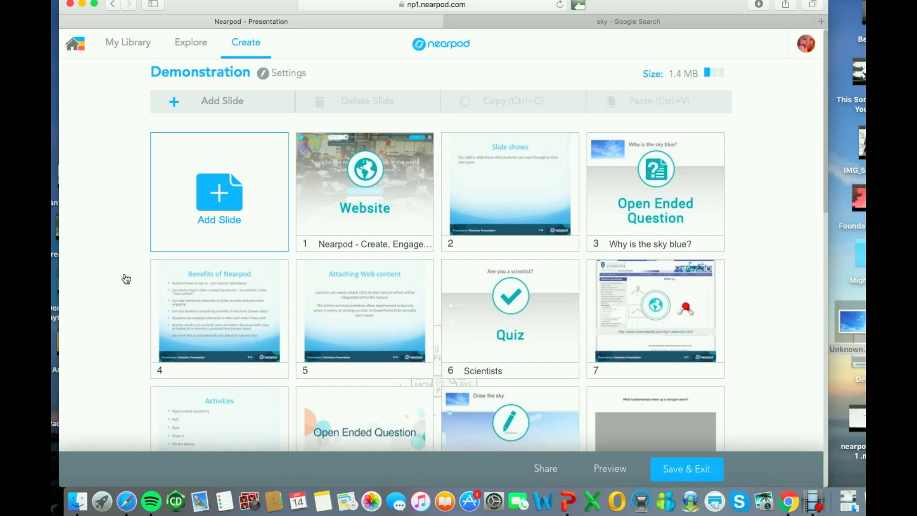
pyautogui.click(509, 198)
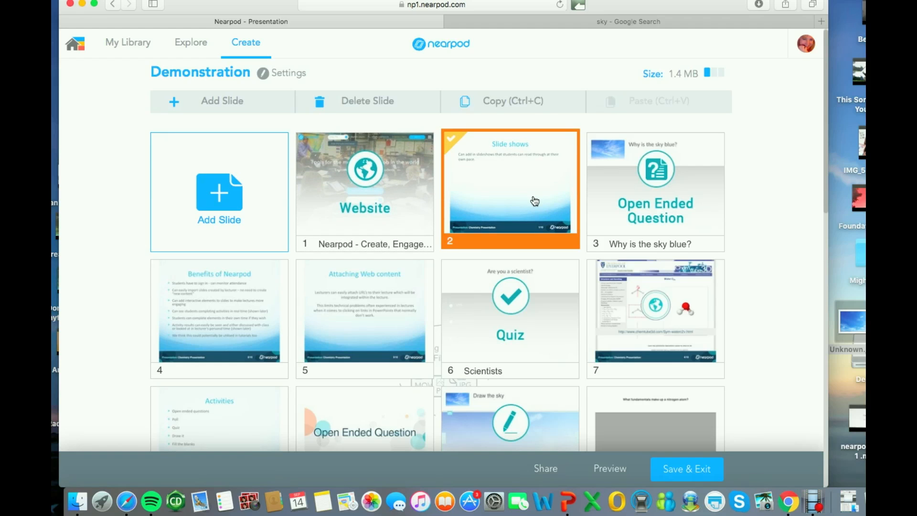
pyautogui.click(376, 99)
pyautogui.click(500, 302)
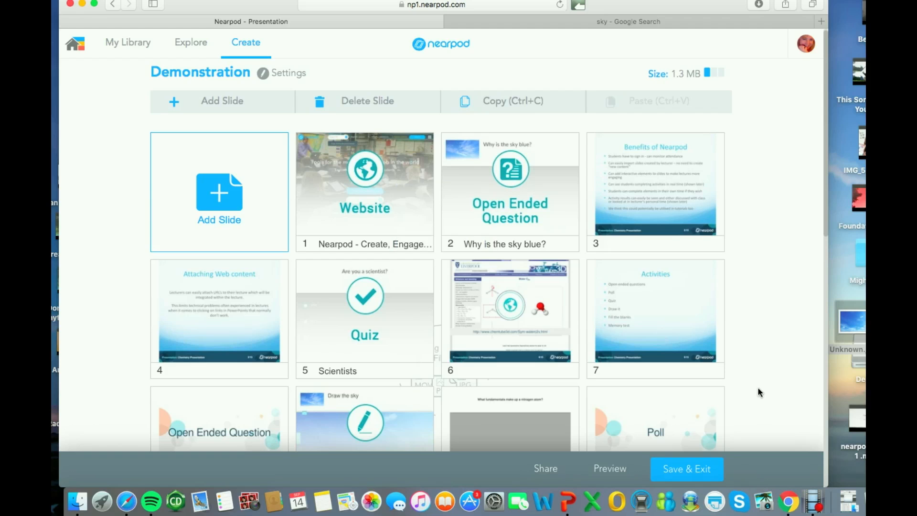
pyautogui.click(686, 469)
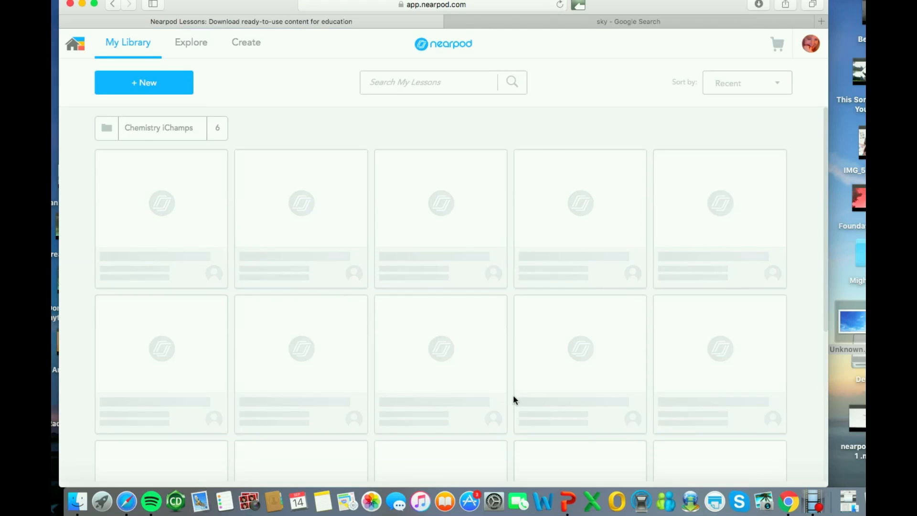
# Go to the reports from the home page and open the Chemistry Presentation session report from 2016-07-19 9:49 am.
pyautogui.moveTo(293, 311)
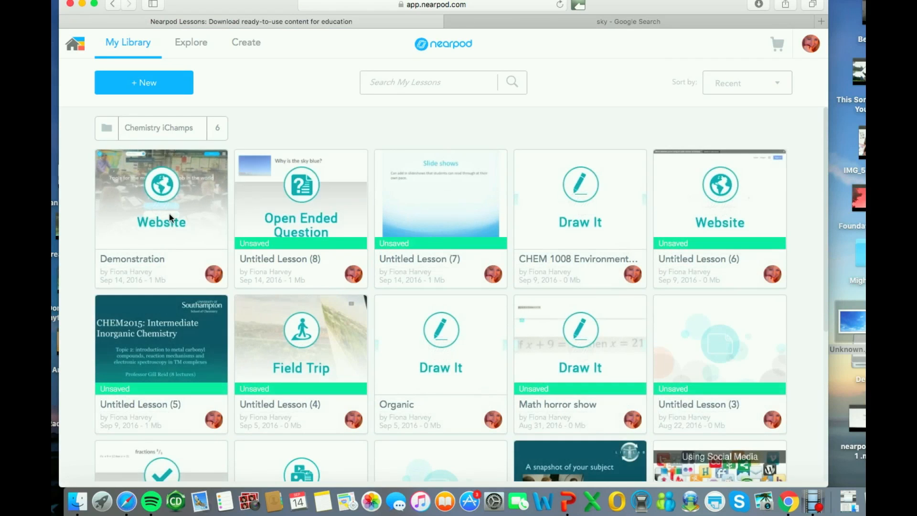
pyautogui.moveTo(169, 213)
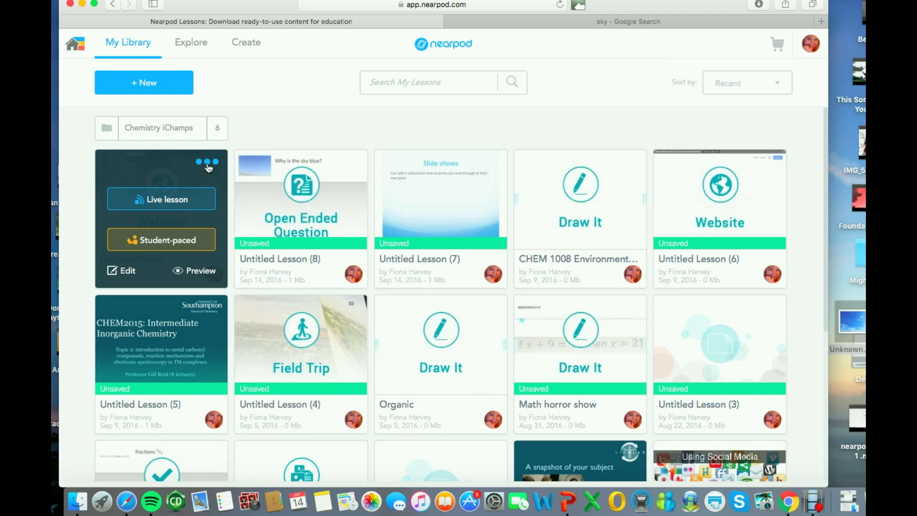
pyautogui.click(75, 44)
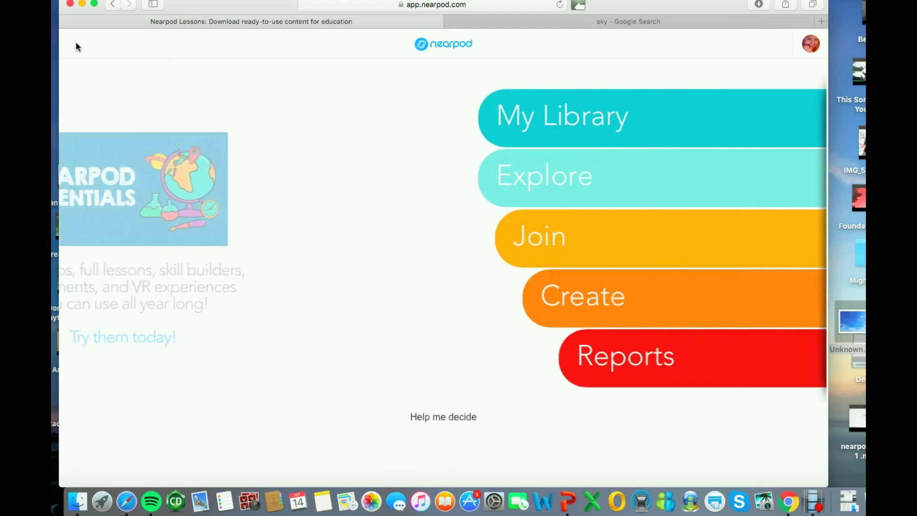
pyautogui.click(575, 365)
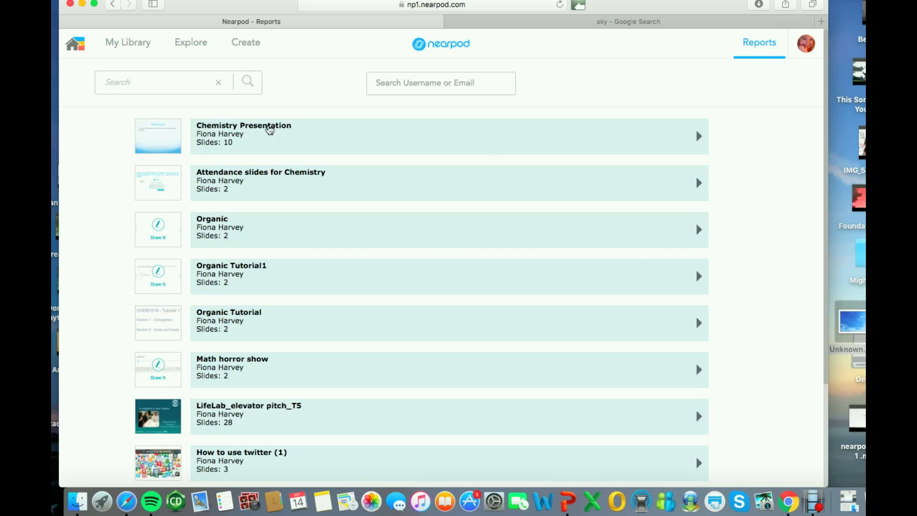
pyautogui.click(269, 128)
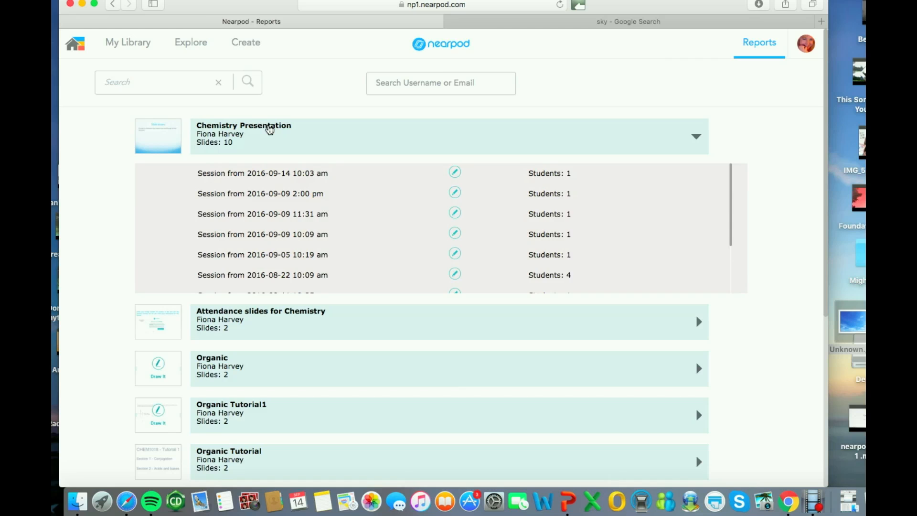
pyautogui.scroll(-5, 663, 266)
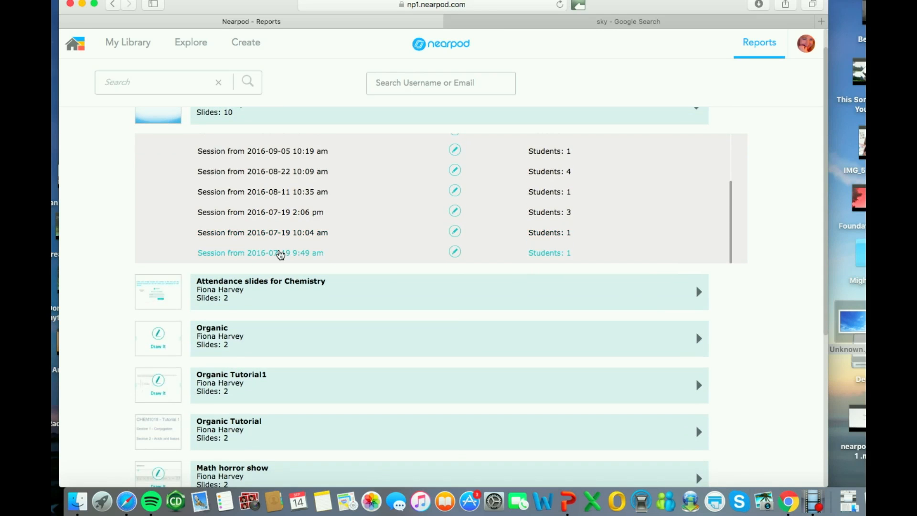
pyautogui.click(279, 254)
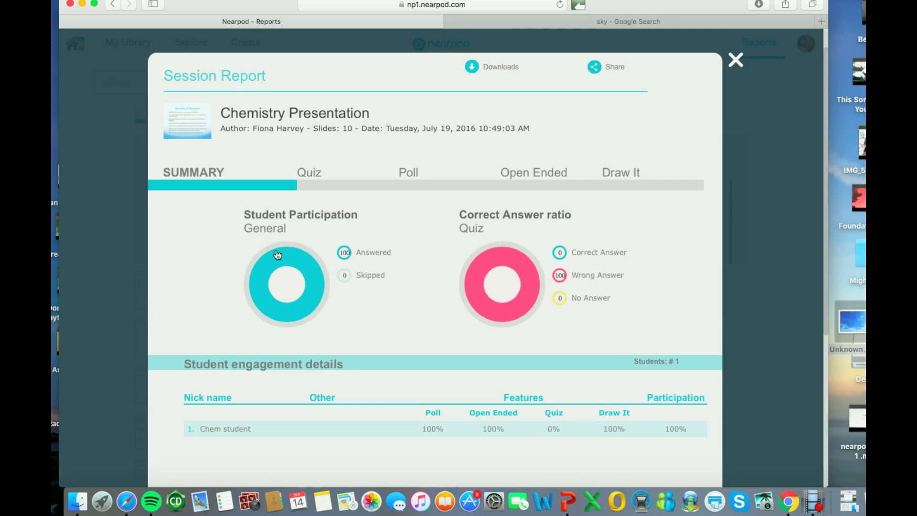
# Review the Atoms and Light Quiz results and the electron wavelength question's responses, then view the poll section.
pyautogui.click(318, 180)
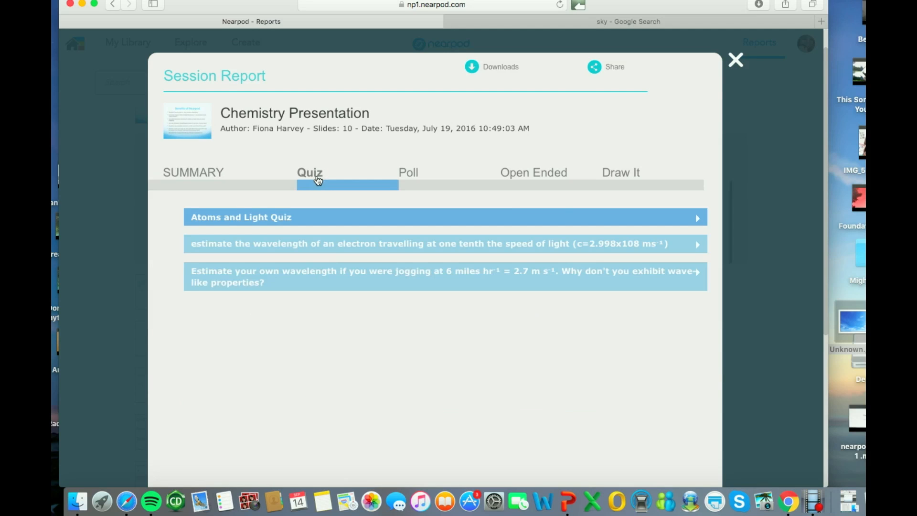
pyautogui.click(699, 220)
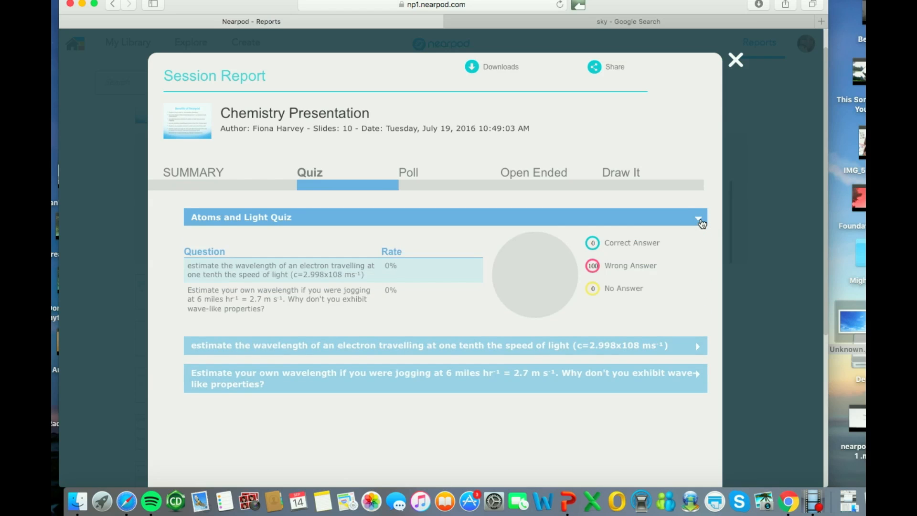
pyautogui.click(691, 347)
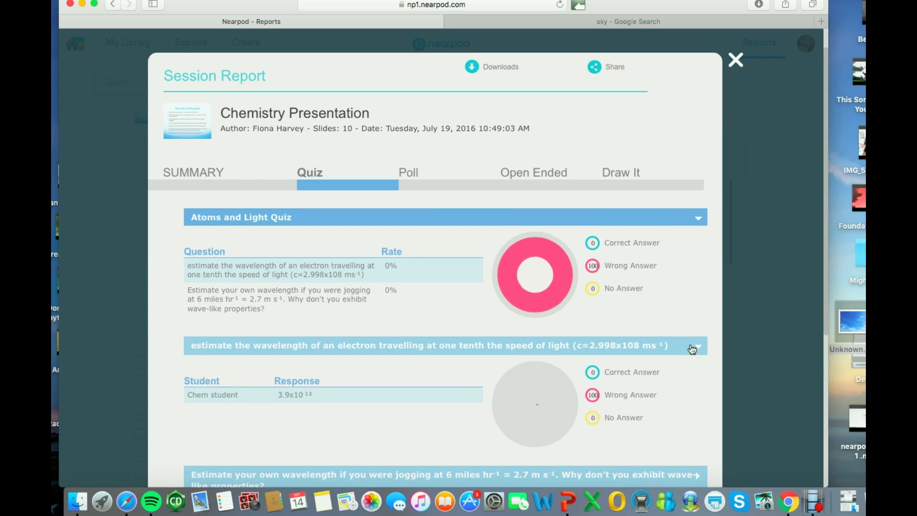
pyautogui.click(437, 182)
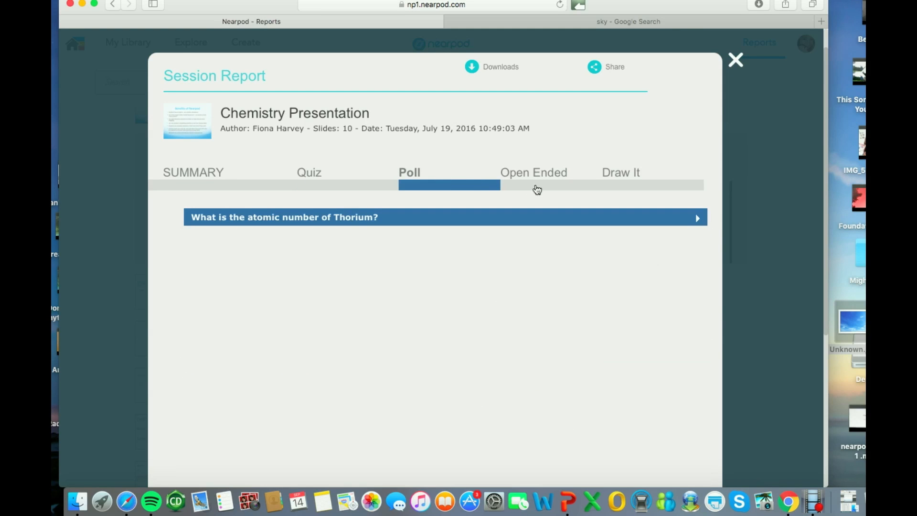
# View the save destinations for the report's session-view PDF without downloading it, and return to the home page.
pyautogui.click(486, 69)
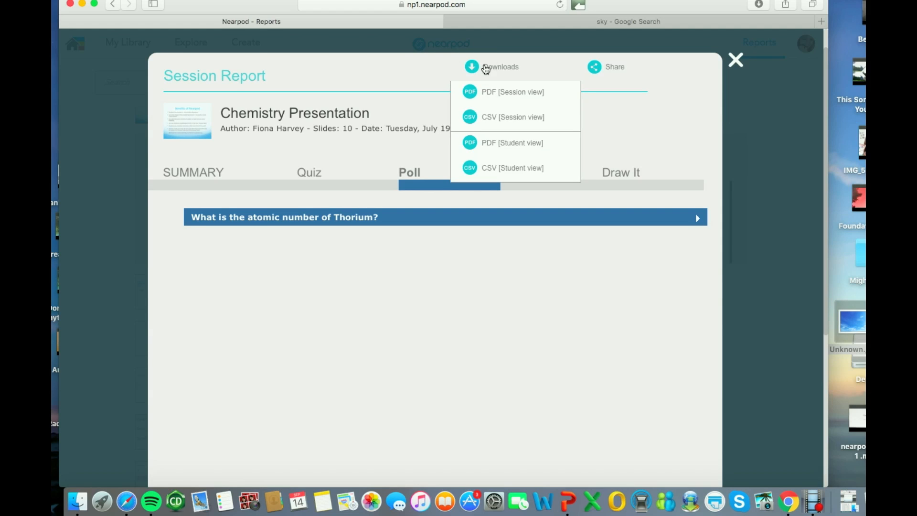
pyautogui.click(504, 96)
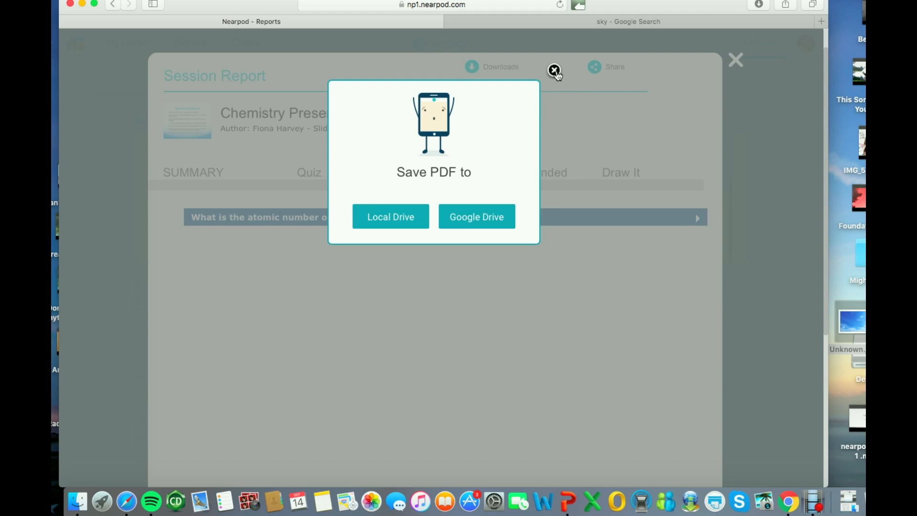
pyautogui.click(554, 70)
pyautogui.click(646, 89)
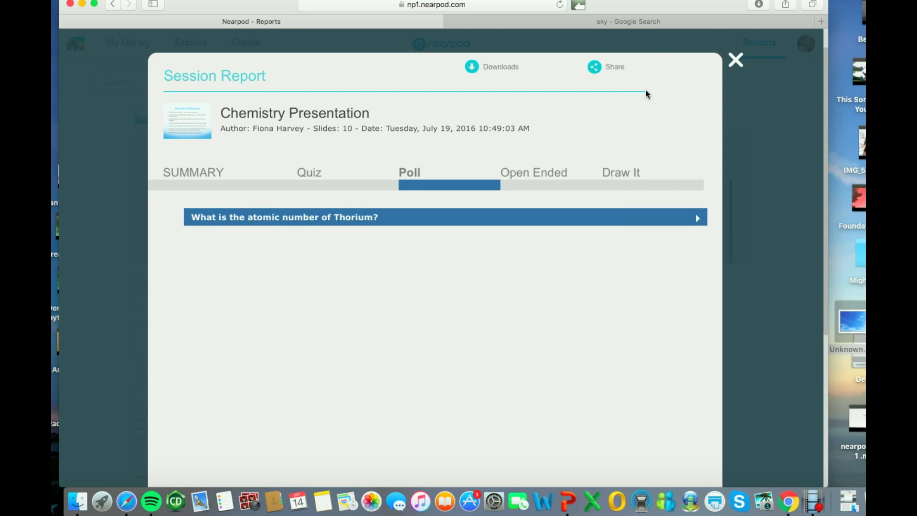
pyautogui.click(740, 61)
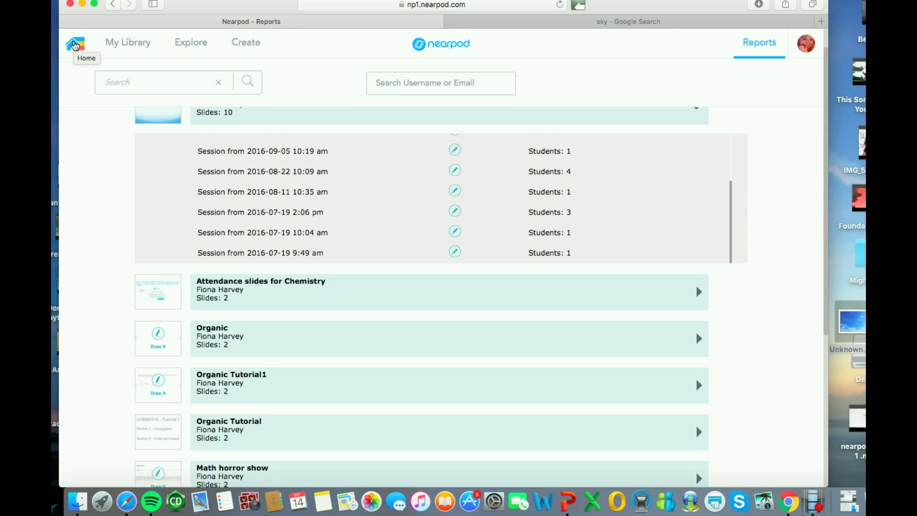
pyautogui.click(75, 45)
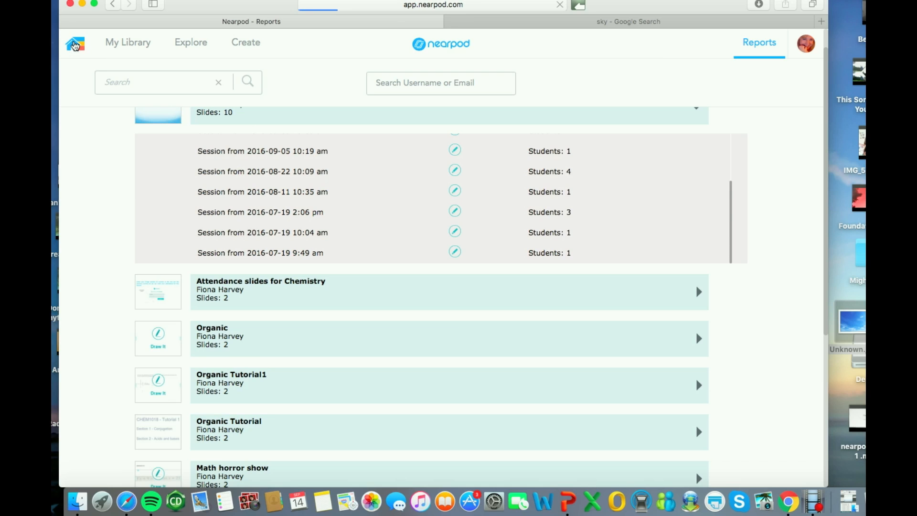